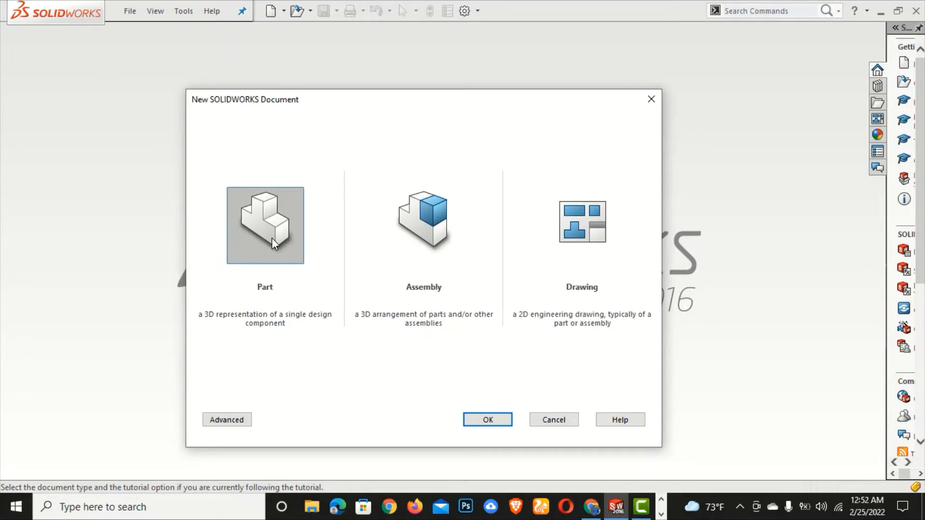
# Create a new part document and set its units to MMGS (millimeter, gram, second)
pyautogui.click(491, 421)
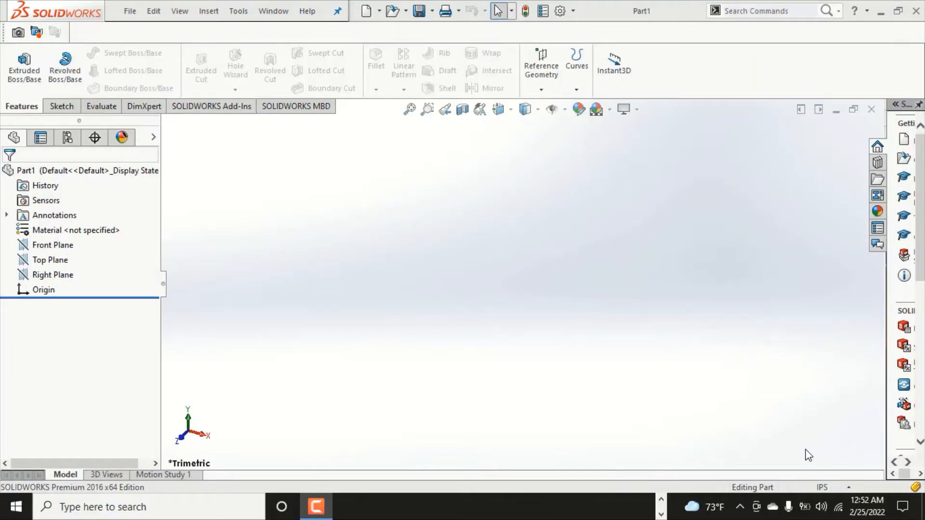
pyautogui.click(824, 487)
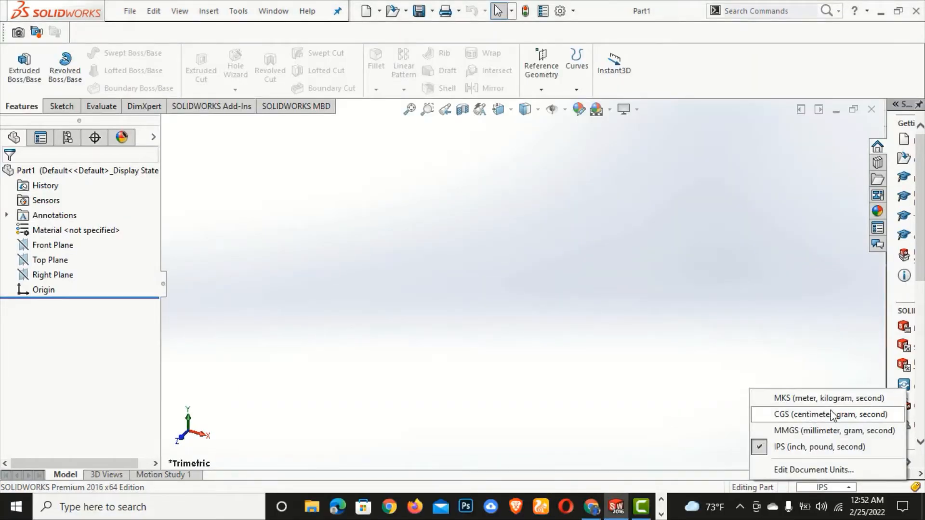
pyautogui.click(830, 430)
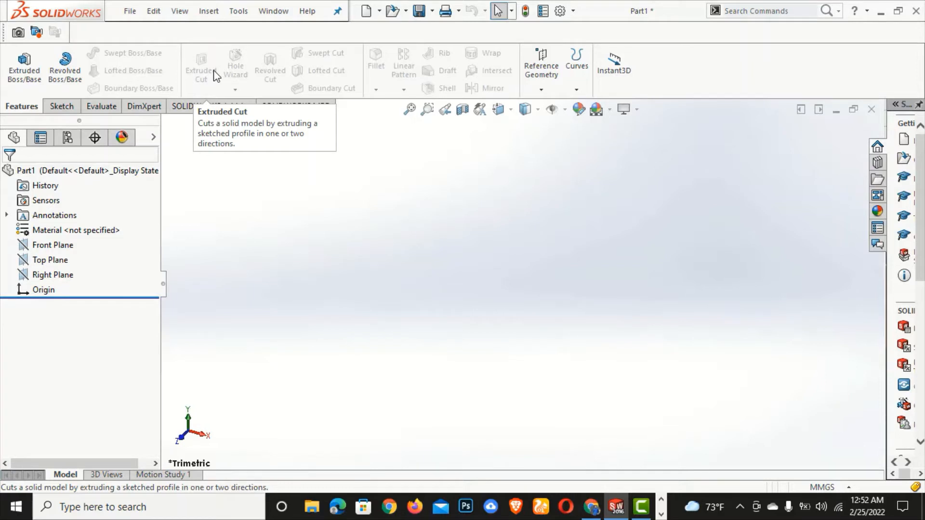
# Start a new sketch on the Top Plane
pyautogui.click(58, 106)
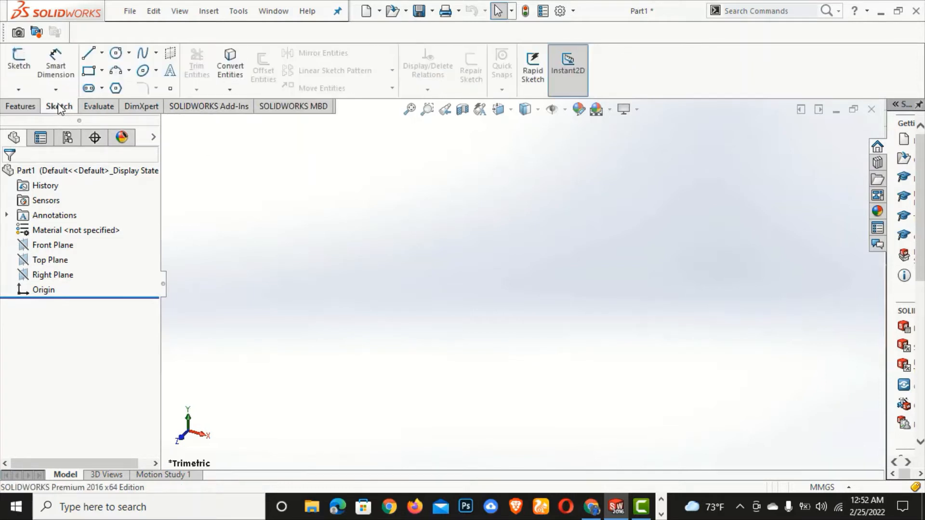
pyautogui.click(21, 106)
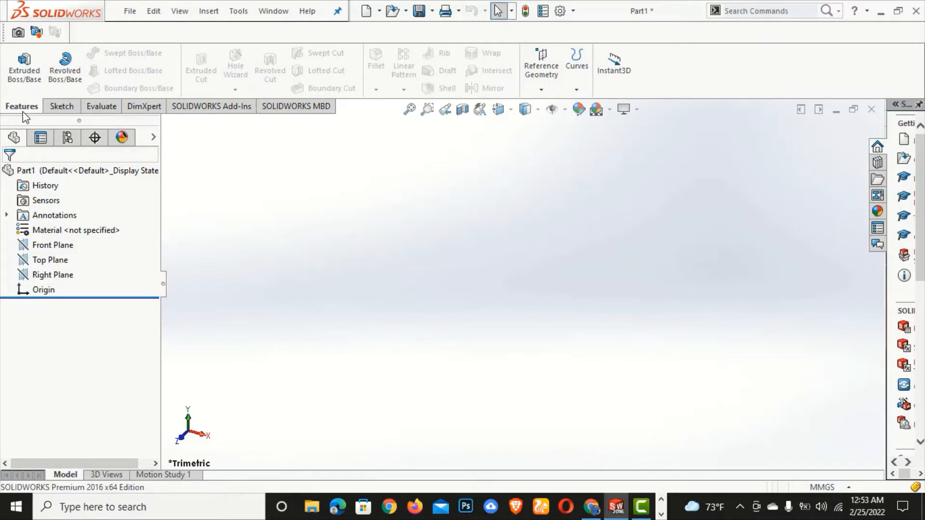
pyautogui.click(53, 247)
pyautogui.click(53, 259)
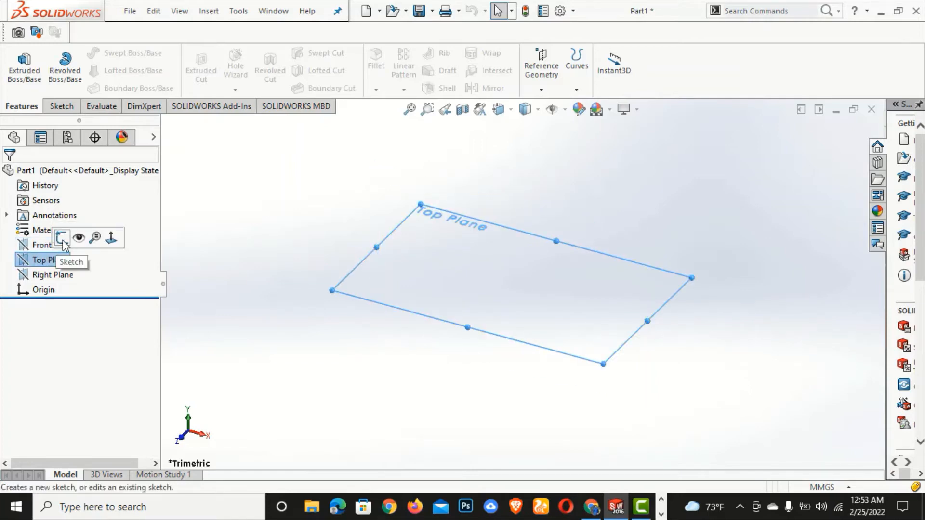
pyautogui.click(60, 238)
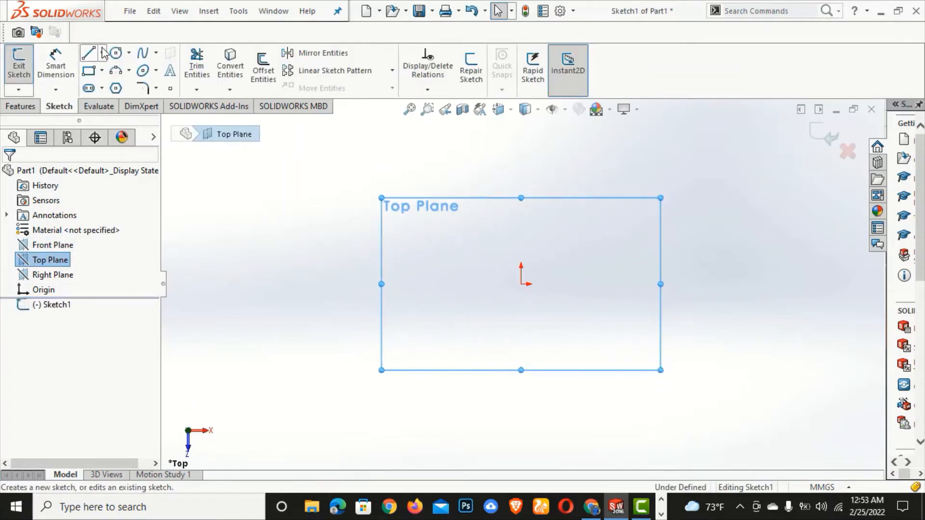
# Sketch a center rectangle about 188 mm wide, centered on the origin
pyautogui.click(88, 70)
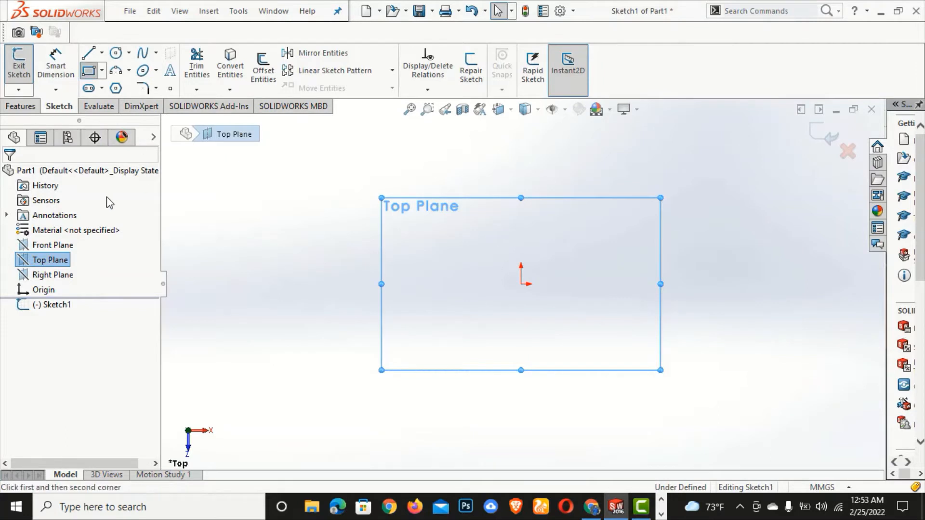
pyautogui.click(61, 225)
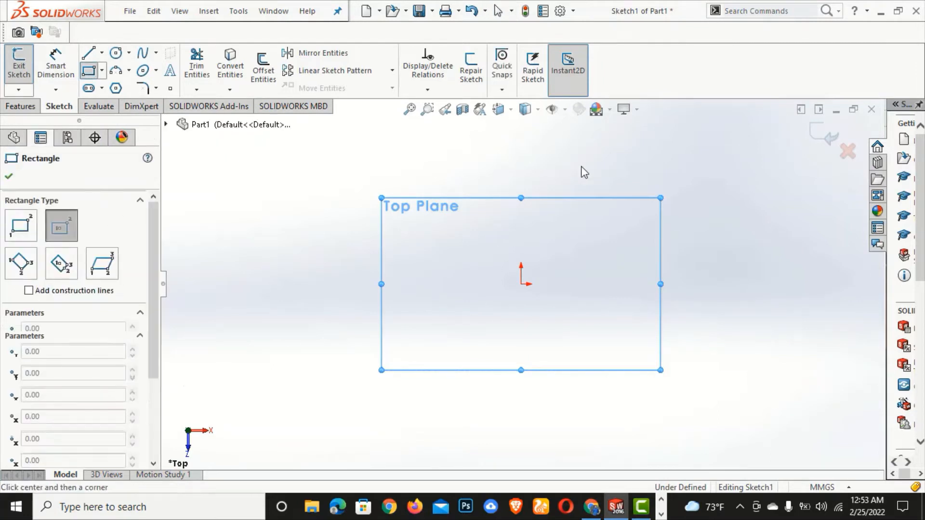
pyautogui.click(521, 284)
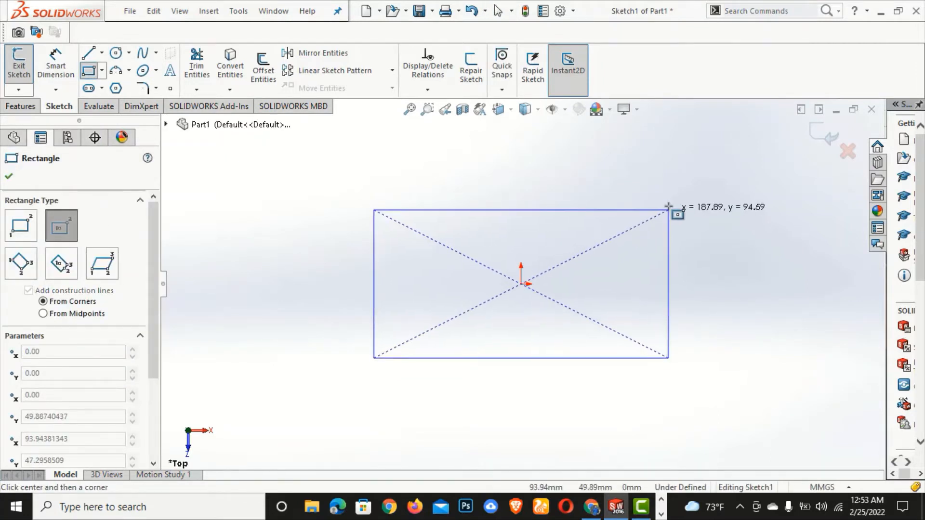
pyautogui.click(669, 202)
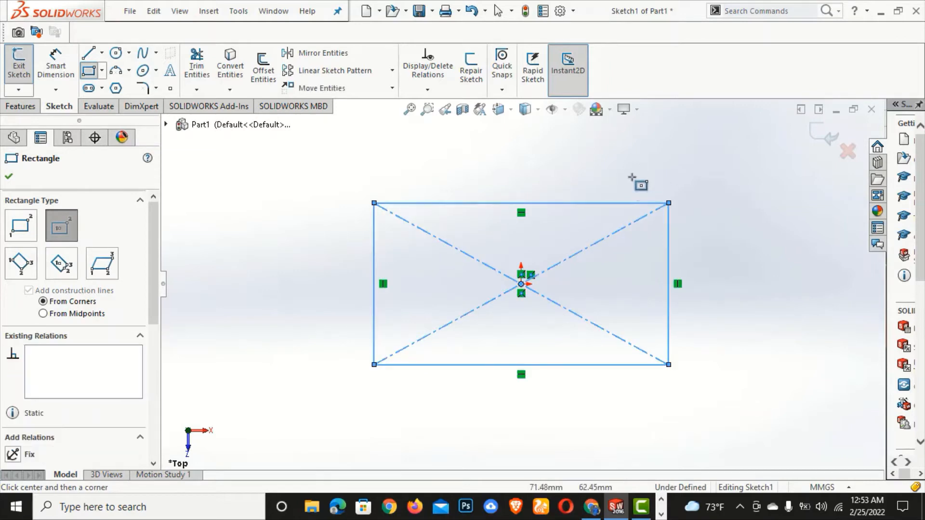
pyautogui.click(8, 176)
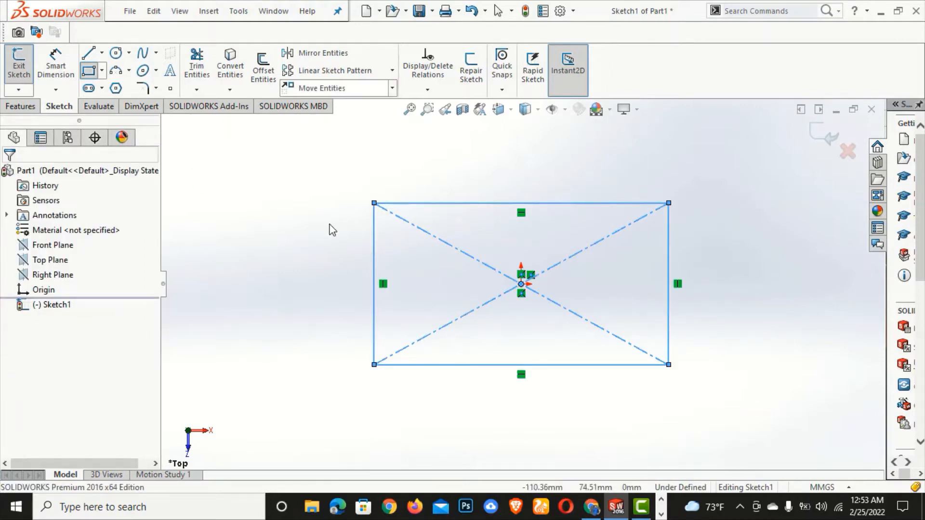
pyautogui.click(259, 243)
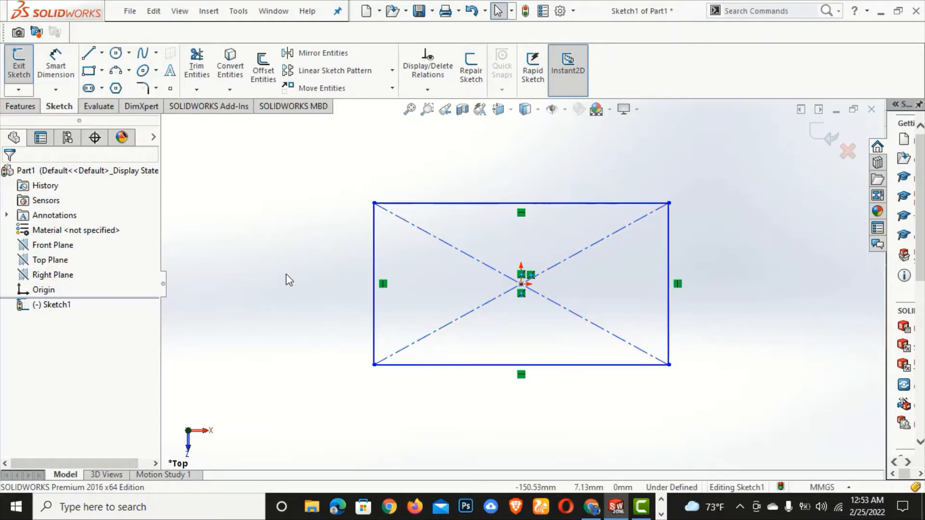
pyautogui.scroll(2, 285, 274)
pyautogui.scroll(-1, 520, 318)
pyautogui.scroll(-1, 522, 322)
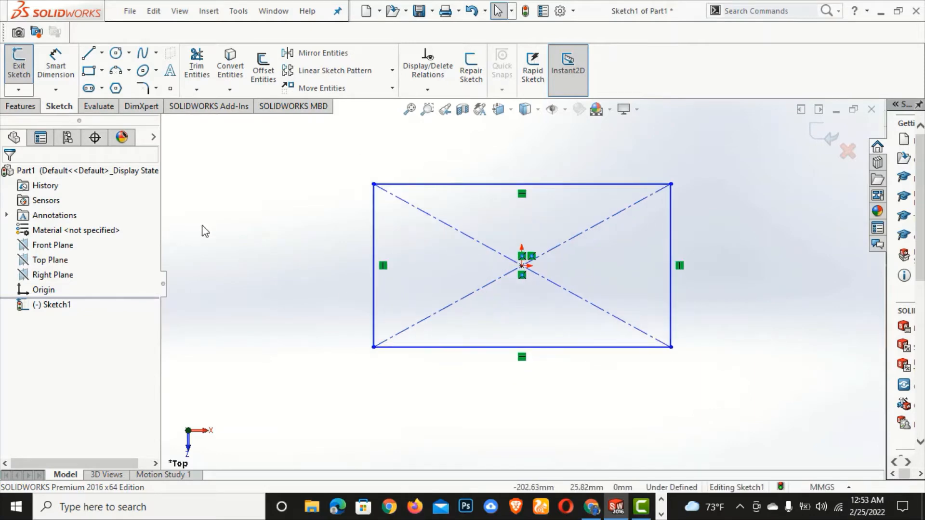
# Start a Blind Boss-Extrude of the rectangle with a 30 mm depth, trying the reversed direction and flipping it back above the sketch plane
pyautogui.click(21, 110)
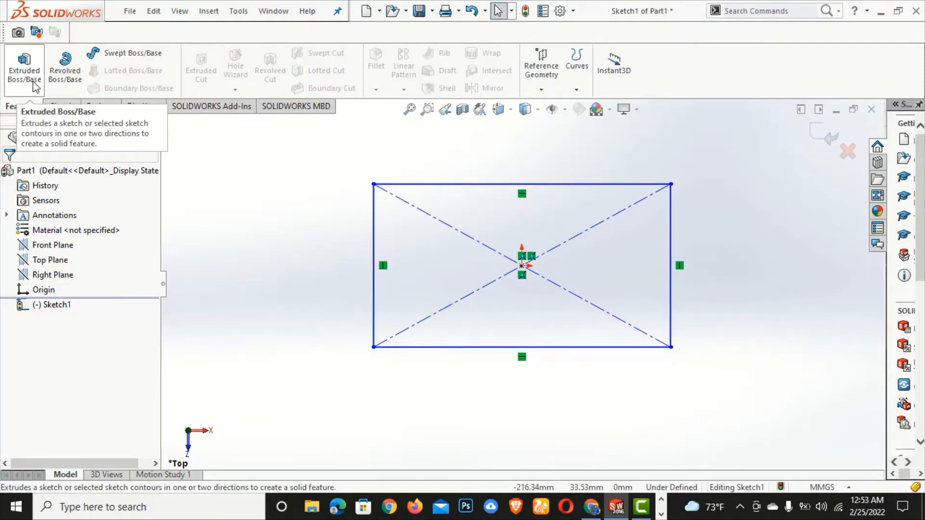
pyautogui.click(33, 86)
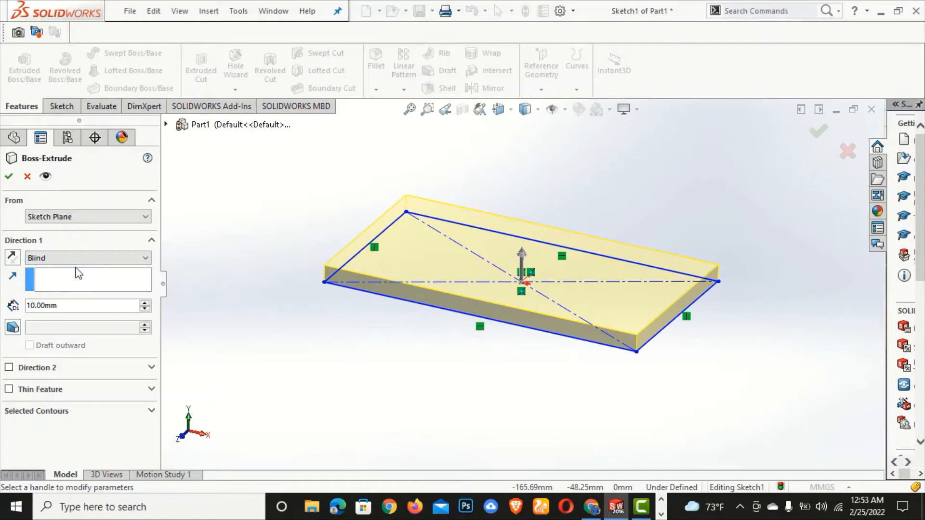
pyautogui.click(13, 258)
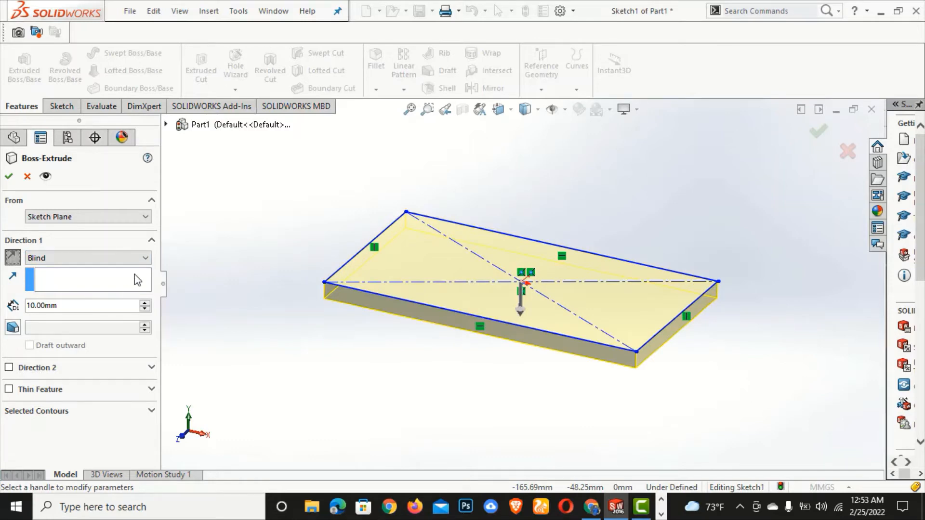
pyautogui.click(144, 302)
pyautogui.click(144, 303)
pyautogui.click(144, 302)
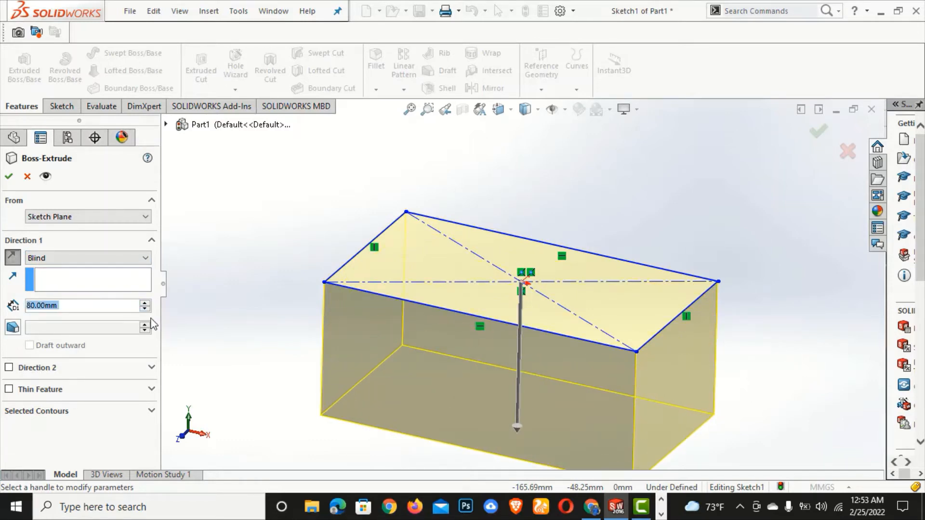
pyautogui.click(144, 303)
pyautogui.click(144, 309)
pyautogui.click(144, 309)
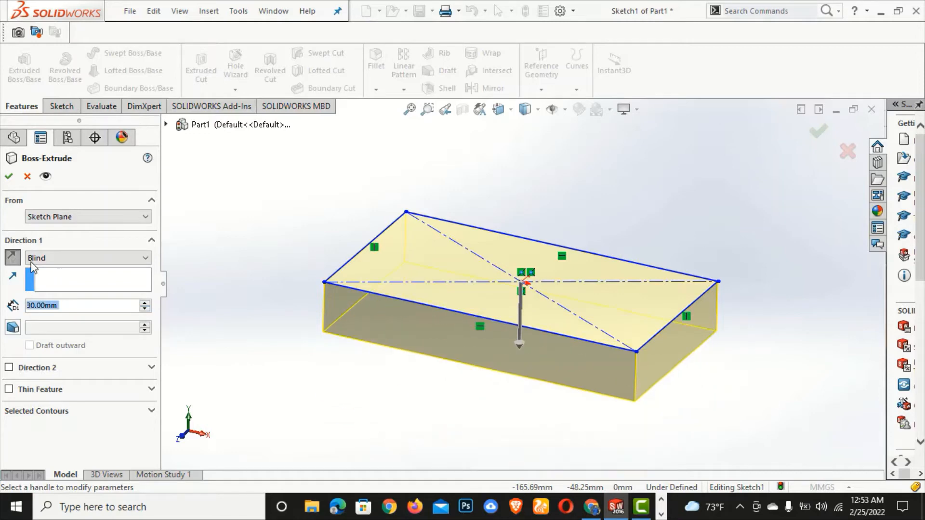
pyautogui.click(12, 258)
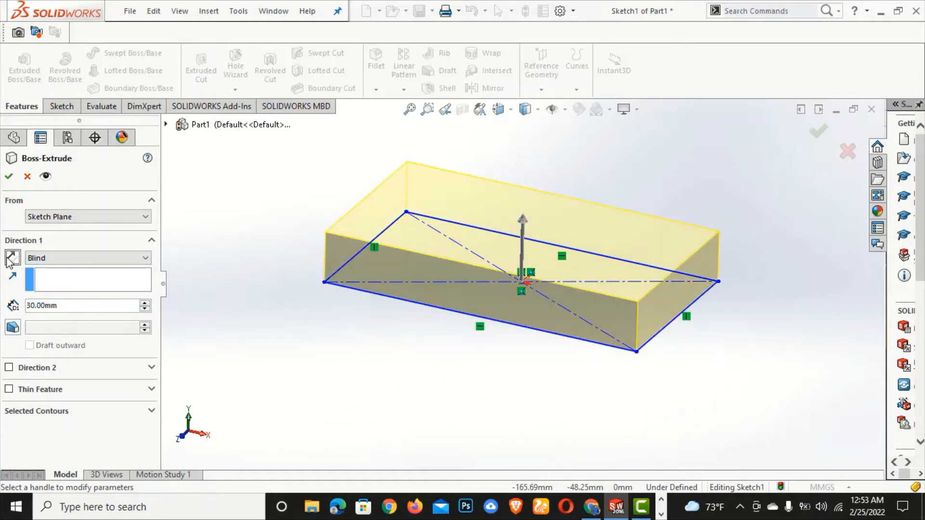
# Try the Mid Plane end condition for the extrusion, adjusting the total depth to 50 mm
pyautogui.click(91, 255)
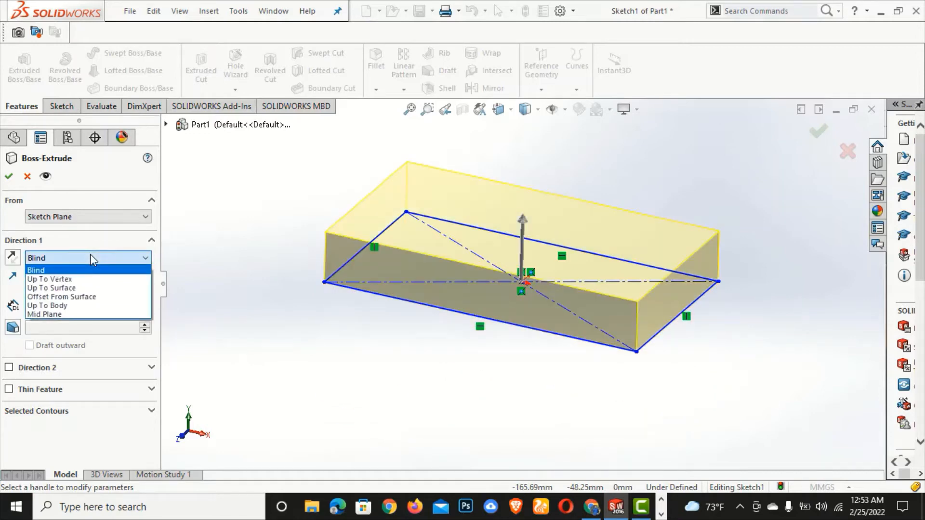
pyautogui.click(72, 315)
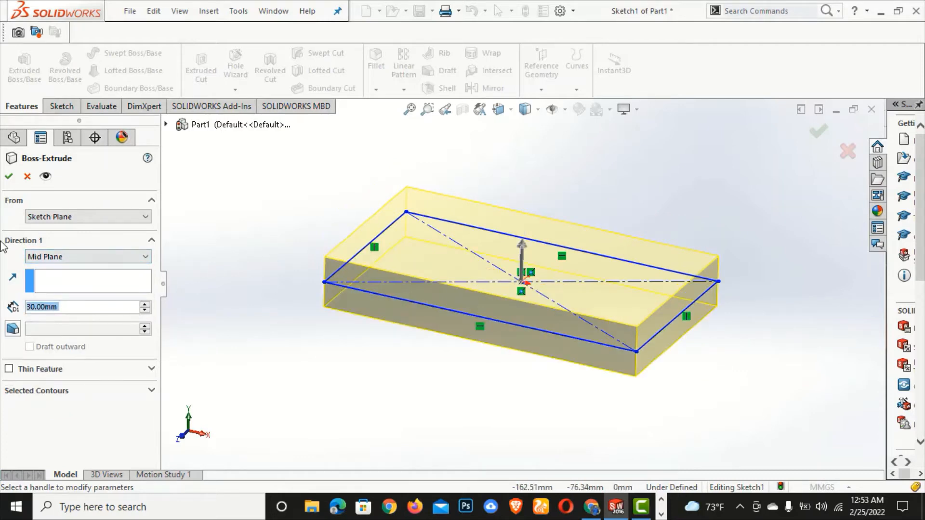
pyautogui.write('80')
pyautogui.press('Return')
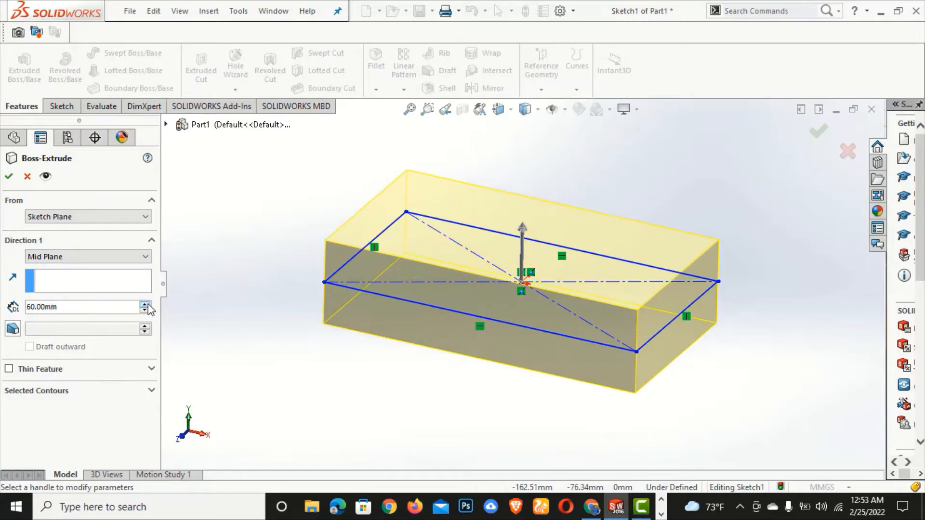
pyautogui.click(144, 311)
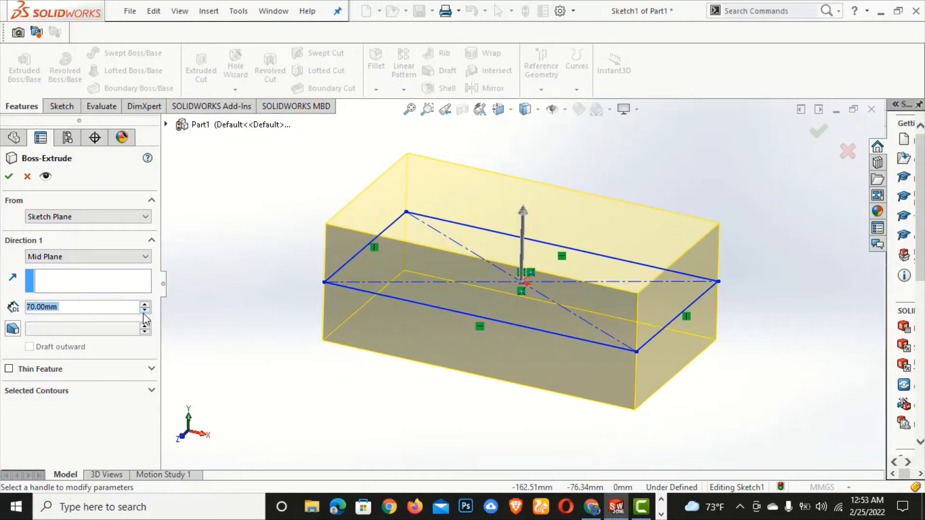
pyautogui.click(144, 311)
pyautogui.click(144, 311)
# Return the extrusion's end condition to Blind and set its depth to 30 mm
pyautogui.click(107, 260)
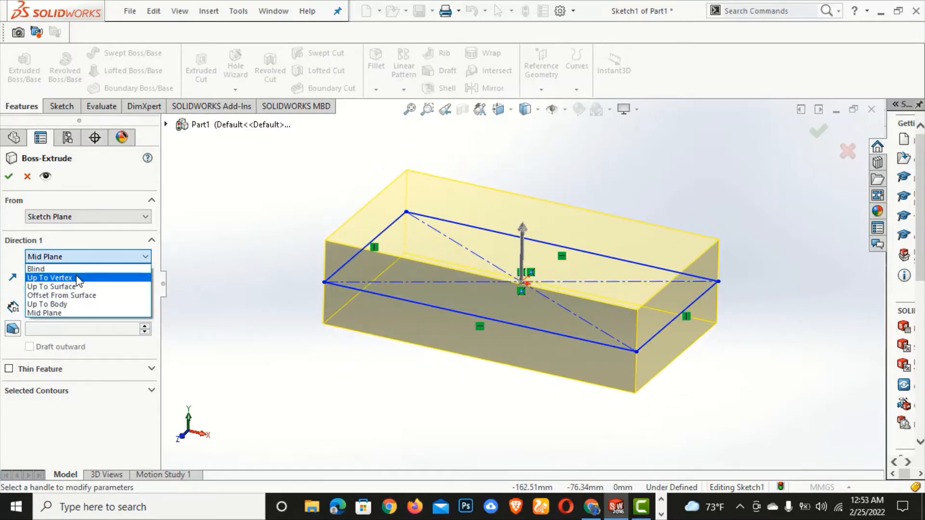
pyautogui.click(72, 270)
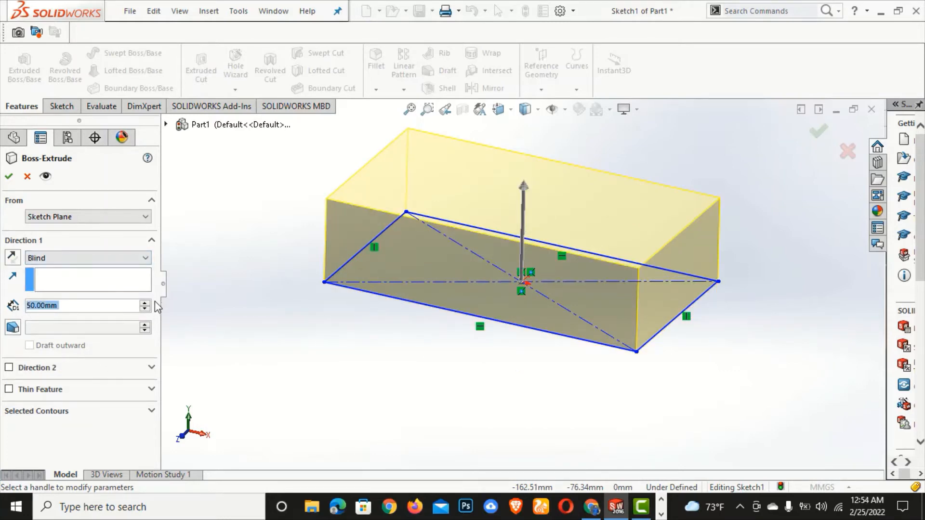
pyautogui.click(145, 310)
pyautogui.click(145, 309)
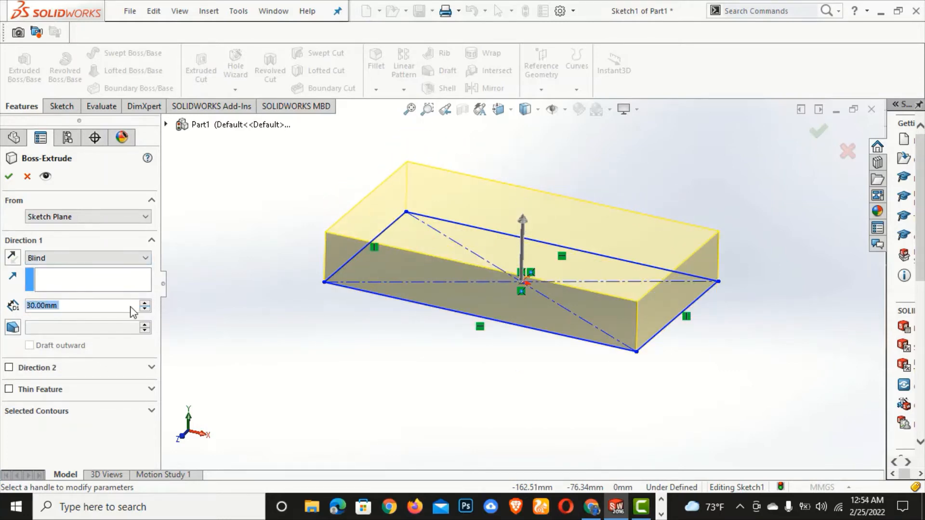
# Add a 25-degree draft to the extrusion, trying the outward draft option and turning it off again
pyautogui.click(13, 328)
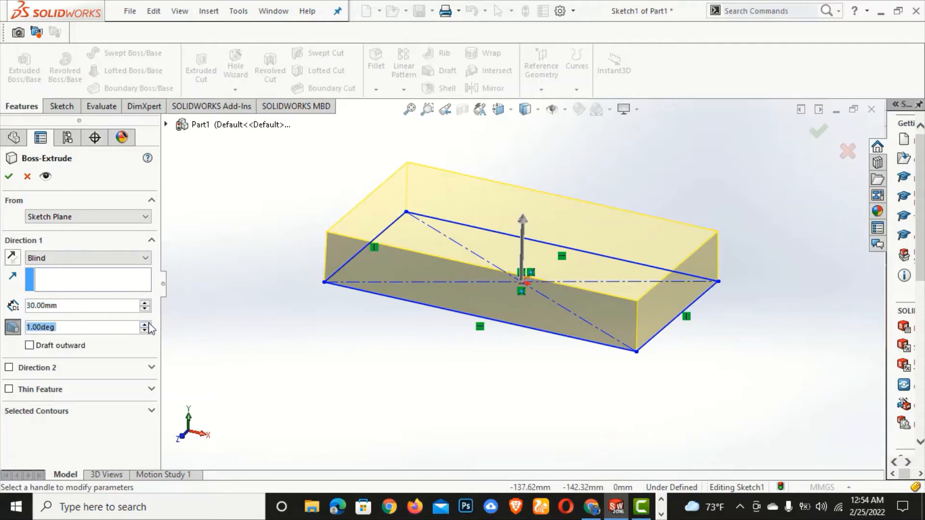
pyautogui.moveTo(144, 324); pyautogui.dragTo(148, 324)
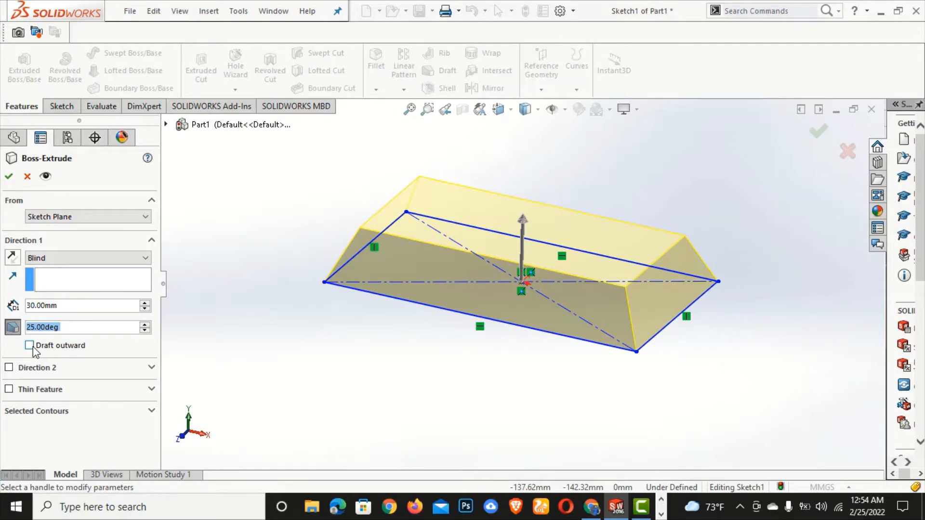
pyautogui.click(32, 347)
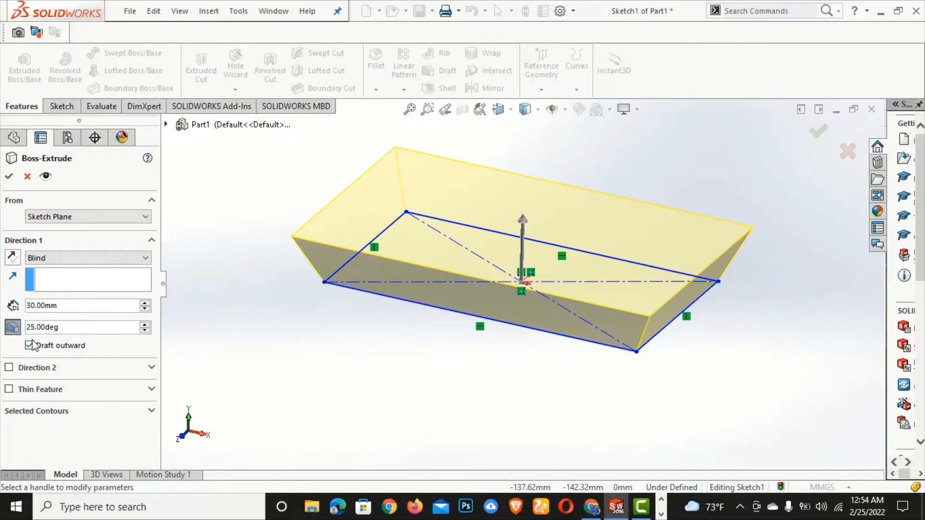
pyautogui.click(31, 345)
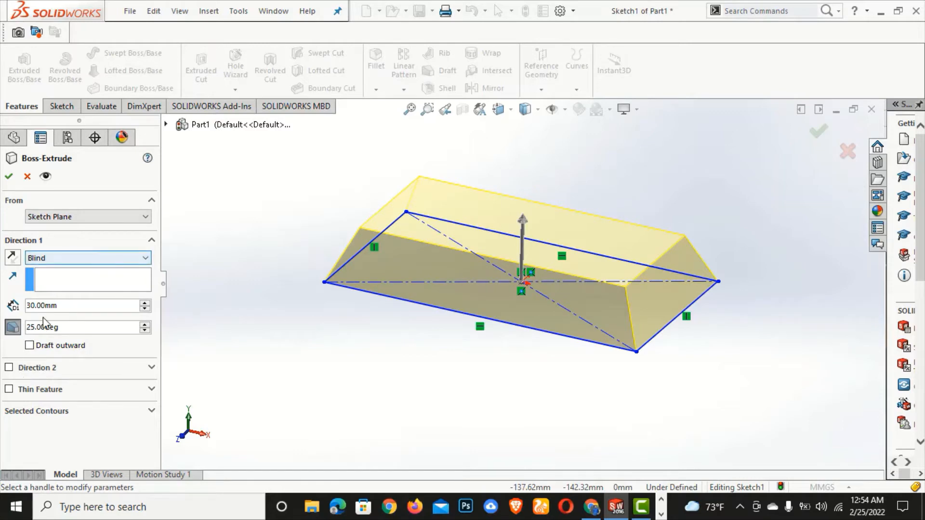
# Enable Direction 2 of the extrusion as Blind and set its depth to 60 mm
pyautogui.click(30, 368)
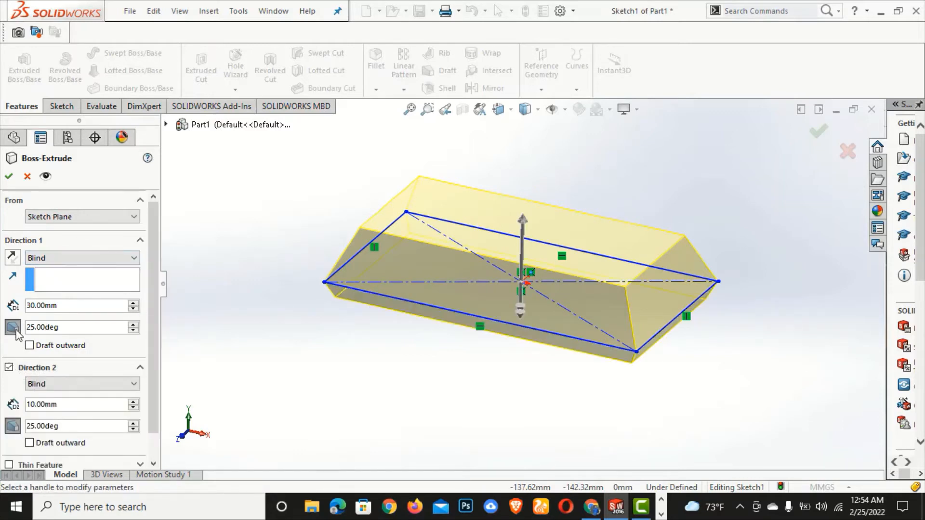
pyautogui.click(9, 368)
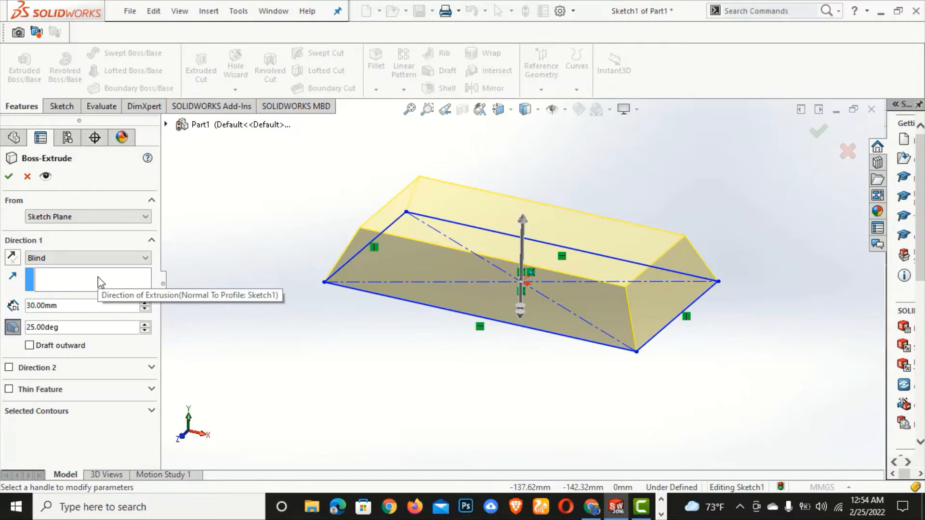
pyautogui.click(9, 370)
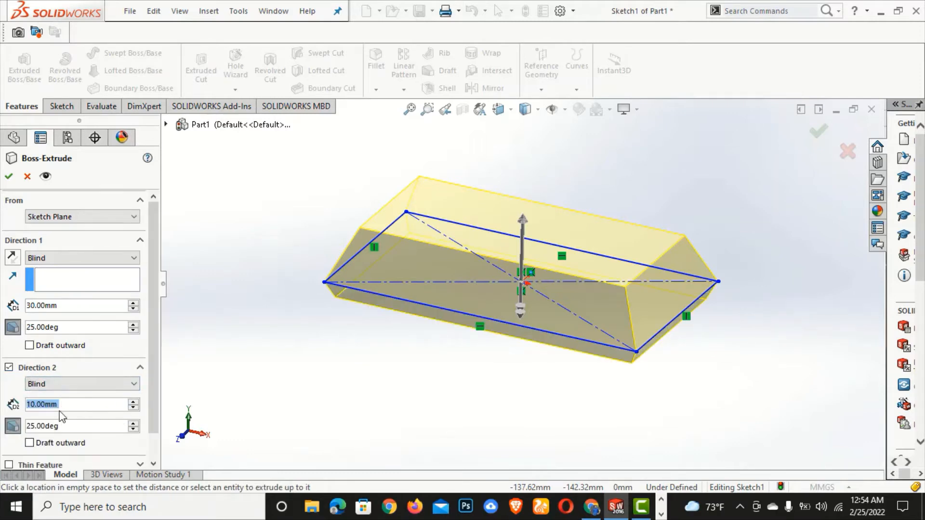
pyautogui.click(136, 404)
pyautogui.click(136, 403)
pyautogui.click(135, 403)
pyautogui.click(135, 403)
pyautogui.click(135, 403)
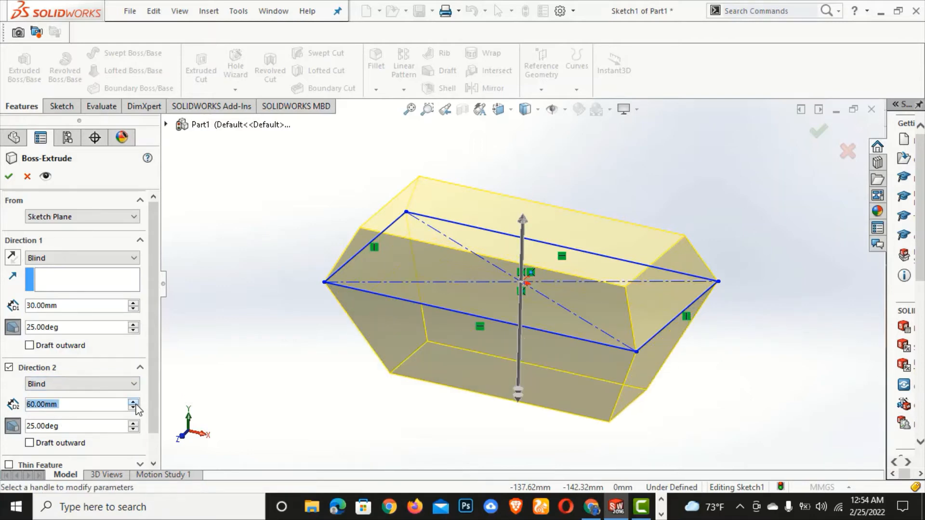
# Set the Direction 2 depth to 50 mm, turn off its draft, and finish the extrusion
pyautogui.click(135, 408)
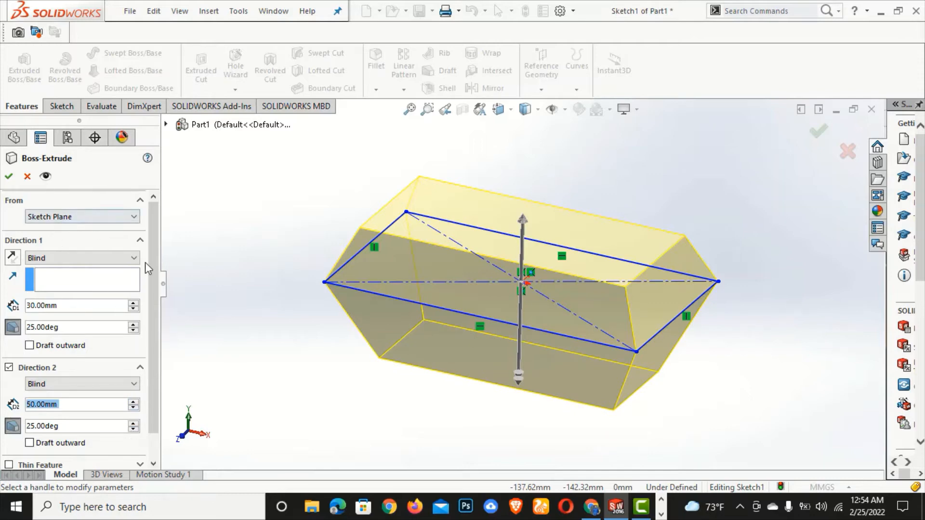
pyautogui.scroll(-2, 150, 289)
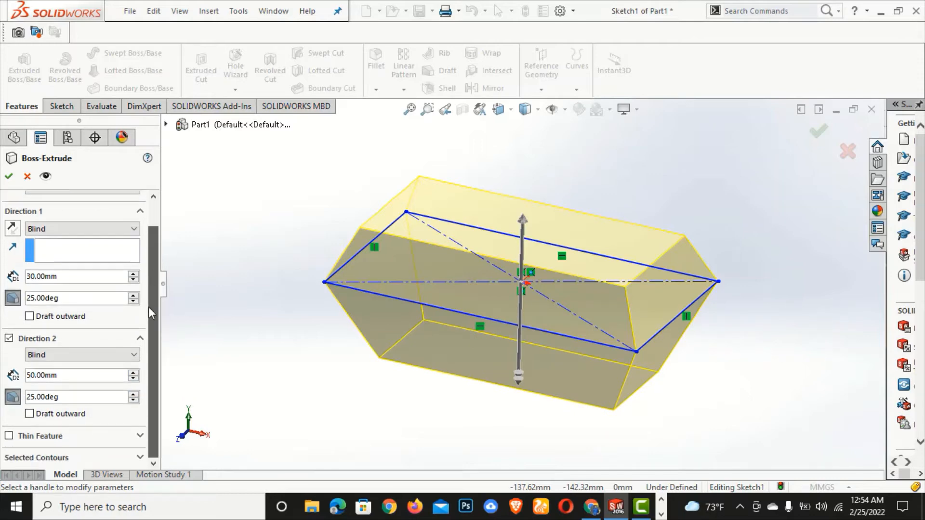
pyautogui.click(14, 398)
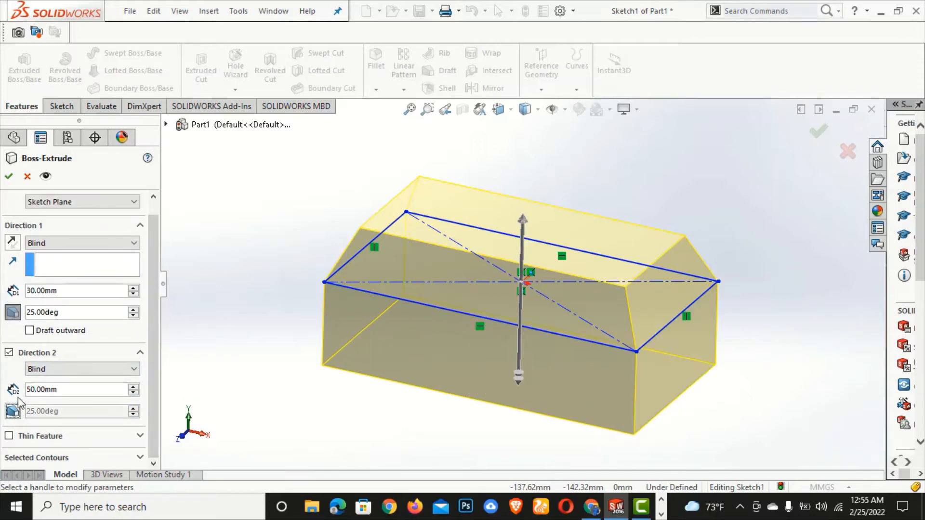
pyautogui.click(8, 177)
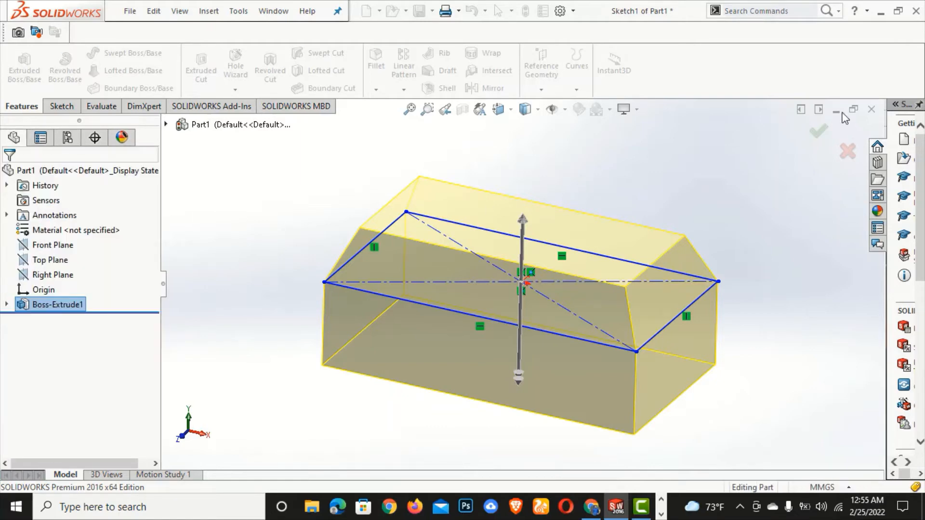
pyautogui.moveTo(622, 223); pyautogui.dragTo(633, 268, button='middle')
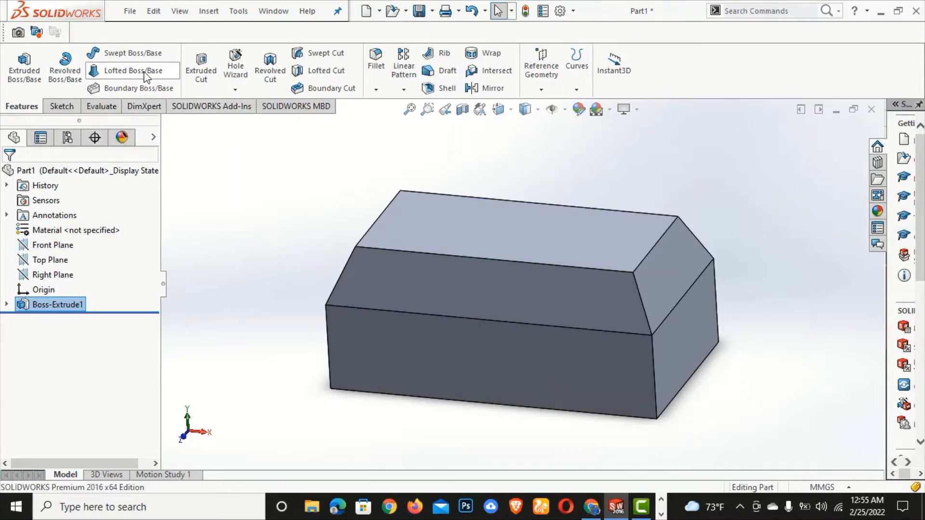
# Create a new part document and set its units to MMGS (millimeter, gram, second)
pyautogui.click(129, 11)
pyautogui.click(147, 31)
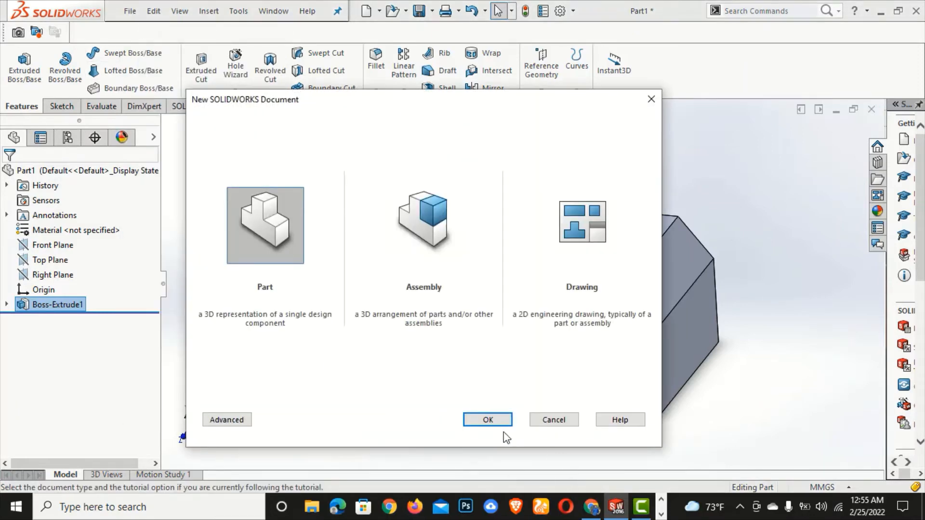
pyautogui.click(496, 417)
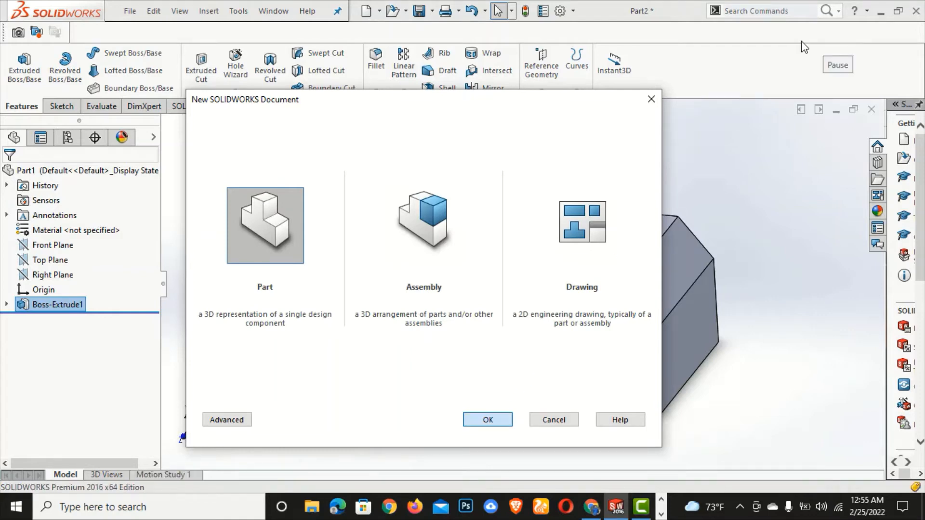
pyautogui.click(832, 482)
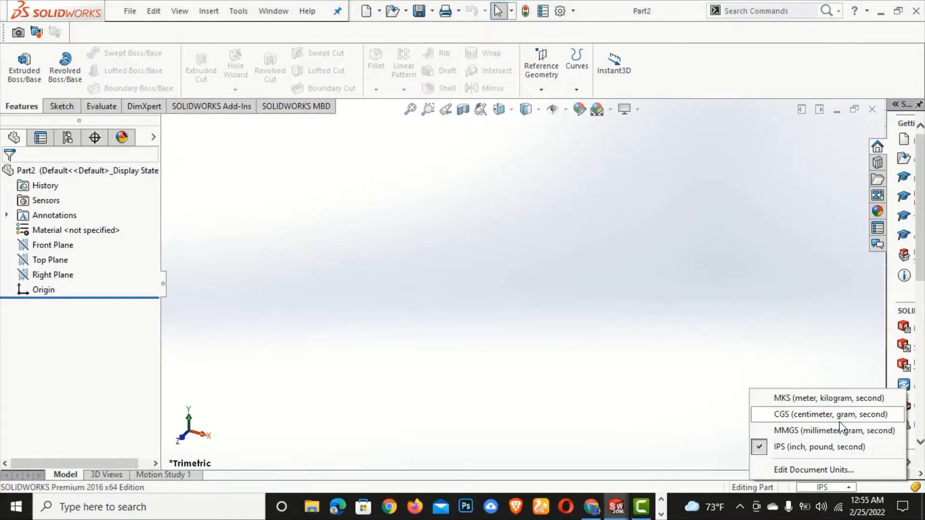
pyautogui.click(831, 431)
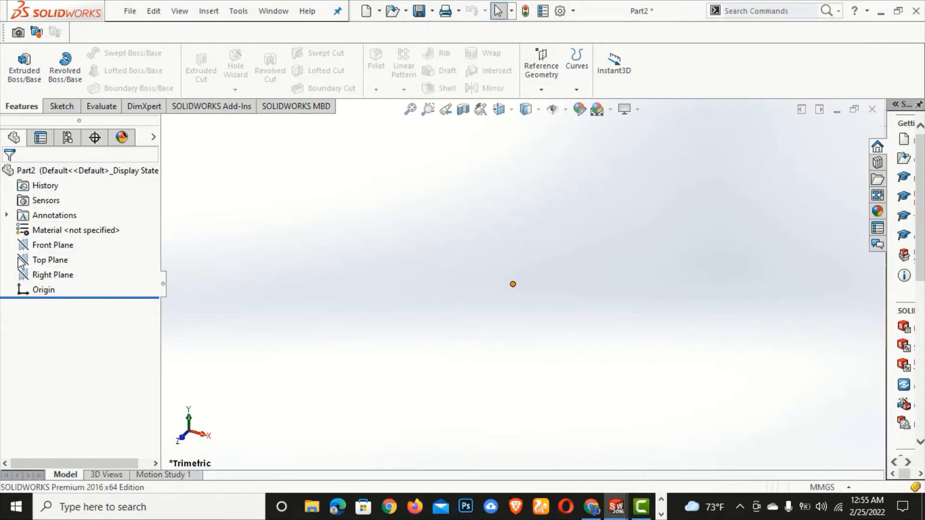
# Sketch a center rectangle about 133 mm wide on the Top Plane, centred on the origin
pyautogui.click(38, 259)
pyautogui.click(36, 248)
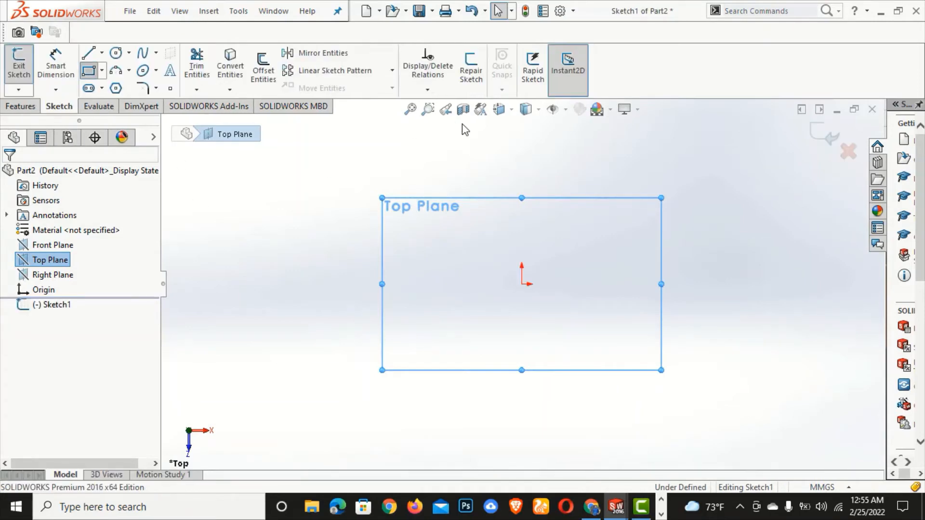
pyautogui.click(89, 70)
pyautogui.click(62, 226)
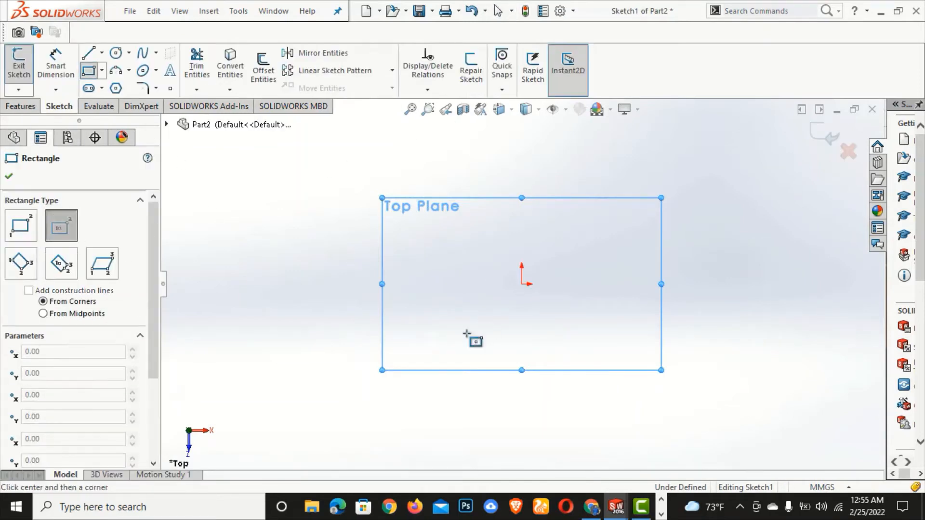
pyautogui.click(522, 284)
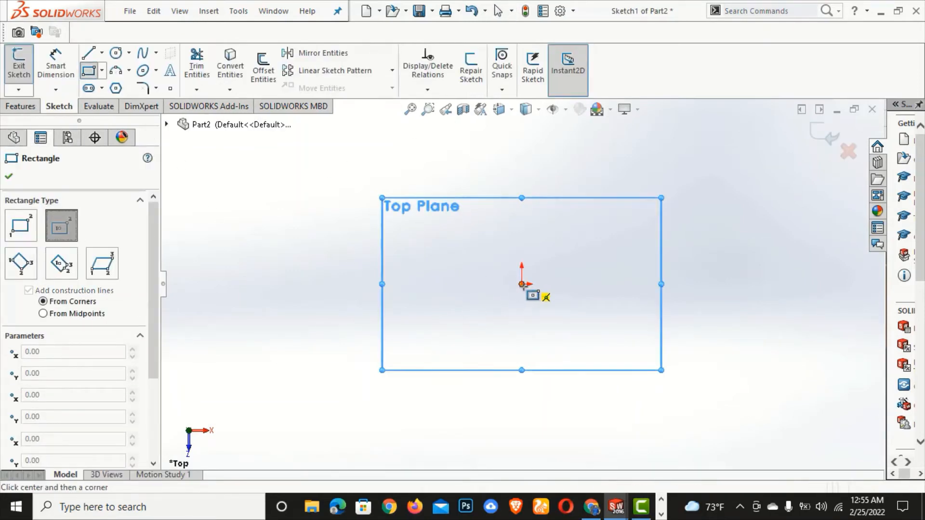
pyautogui.click(626, 207)
pyautogui.rightClick(230, 191)
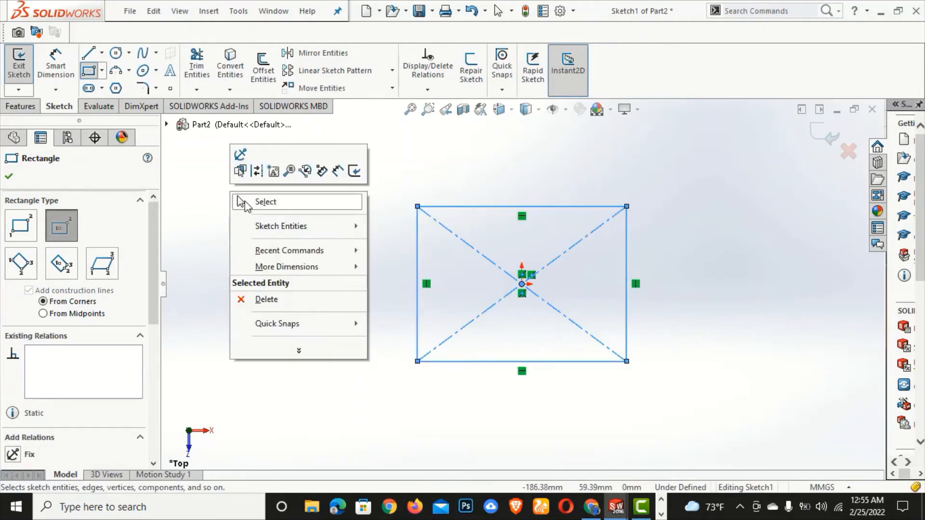
pyautogui.click(260, 200)
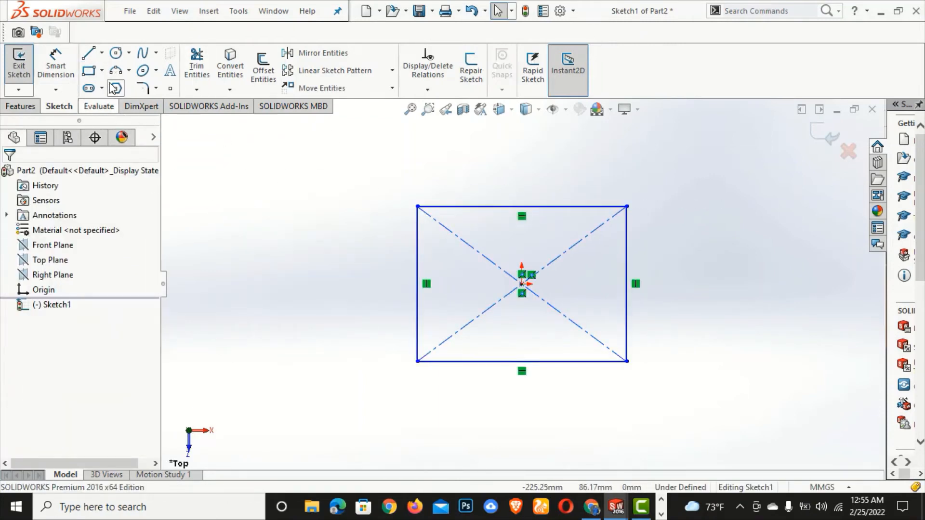
# Dimension the rectangle's upper horizontal edge to 50 mm
pyautogui.click(56, 65)
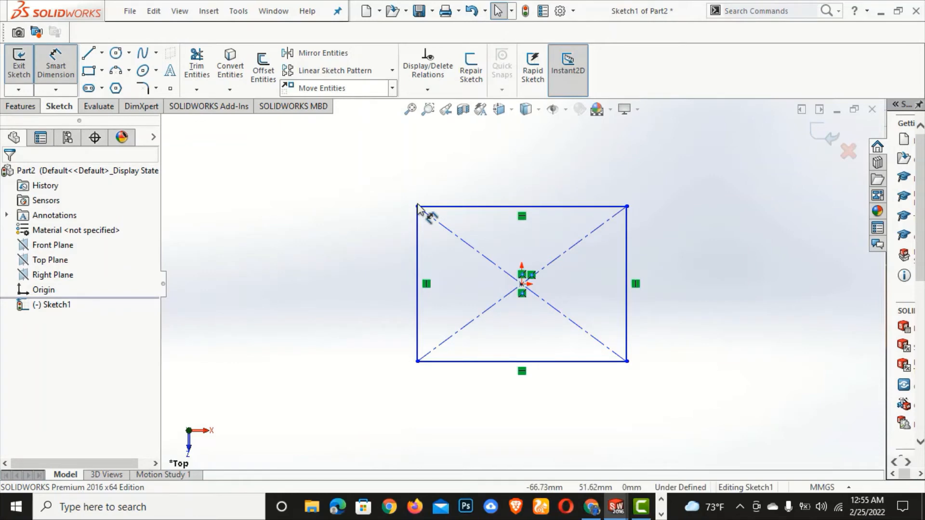
pyautogui.click(456, 206)
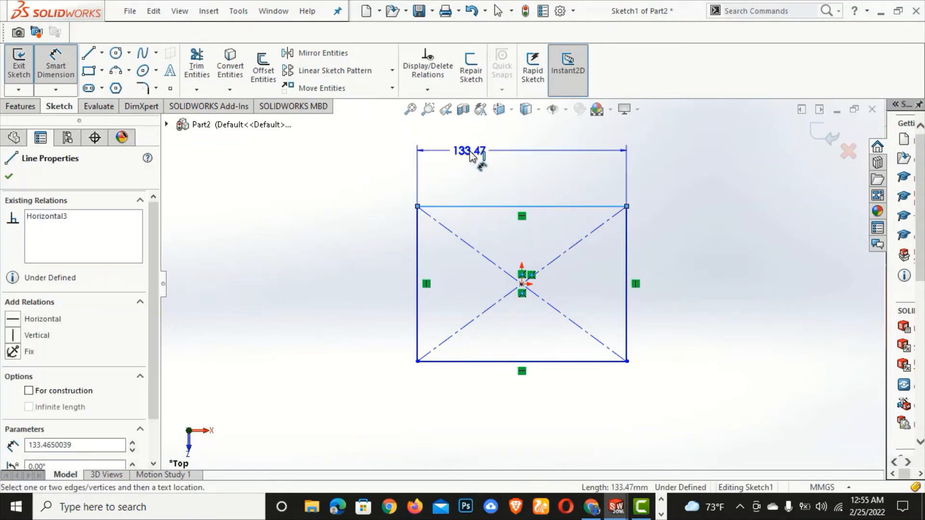
pyautogui.click(471, 155)
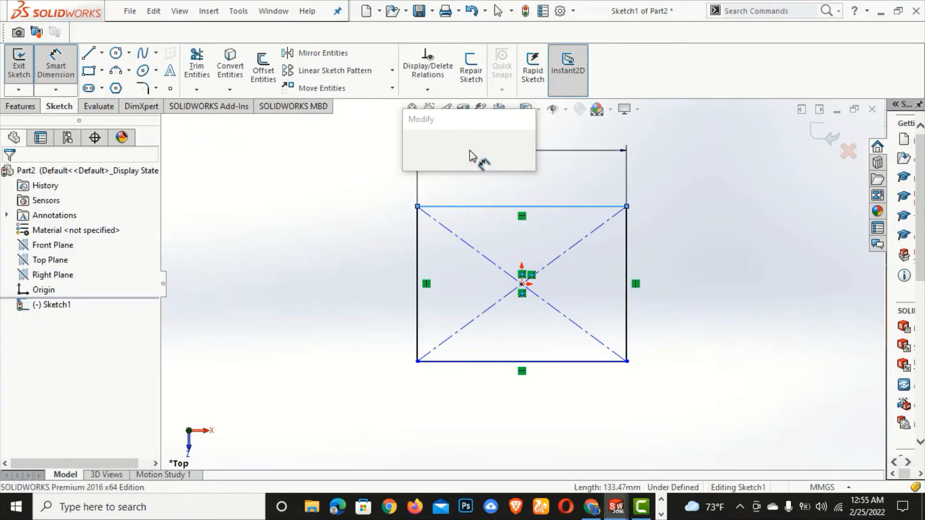
pyautogui.write('5')
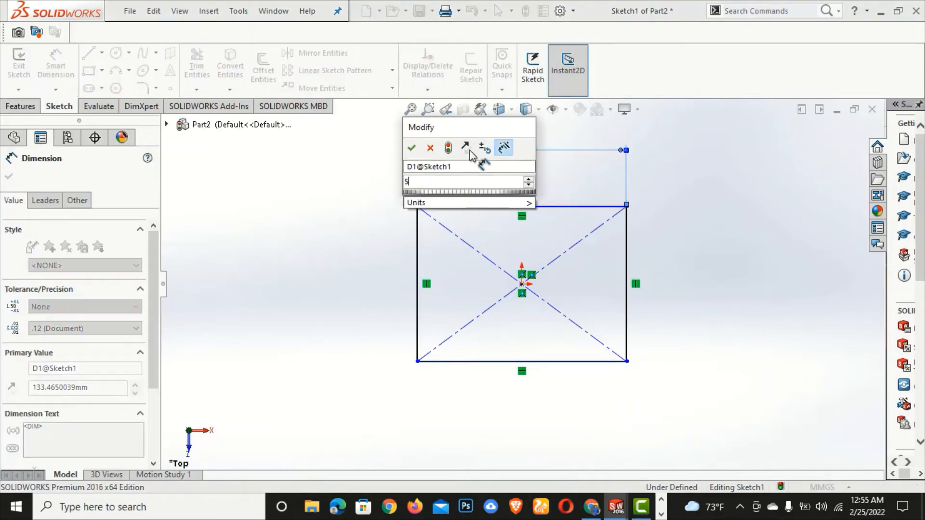
pyautogui.write('0')
pyautogui.press('Return')
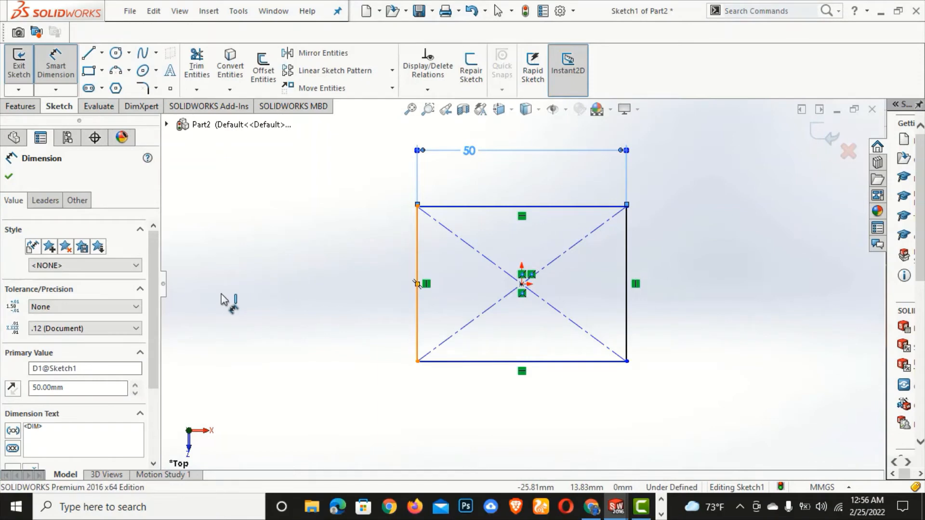
# Dimension the rectangle's vertical side to 20 mm and finish dimensioning
pyautogui.click(258, 264)
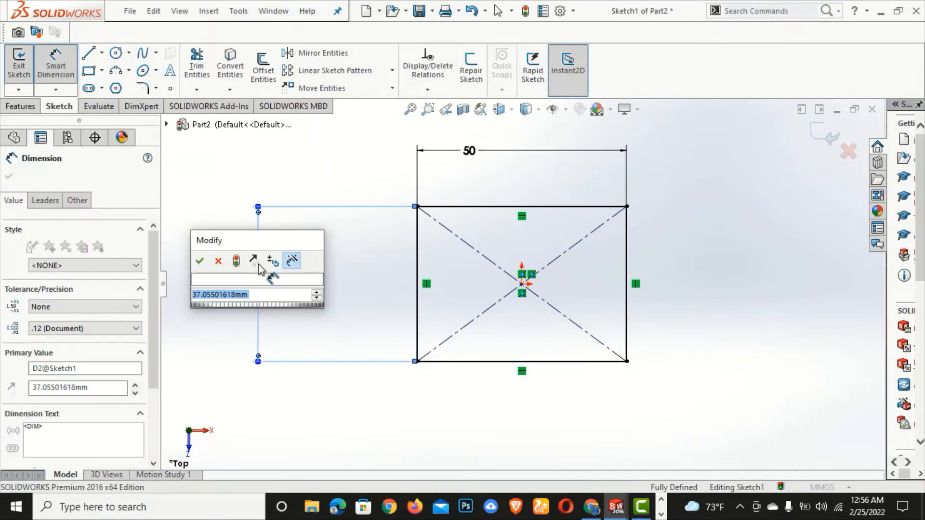
pyautogui.press('Return')
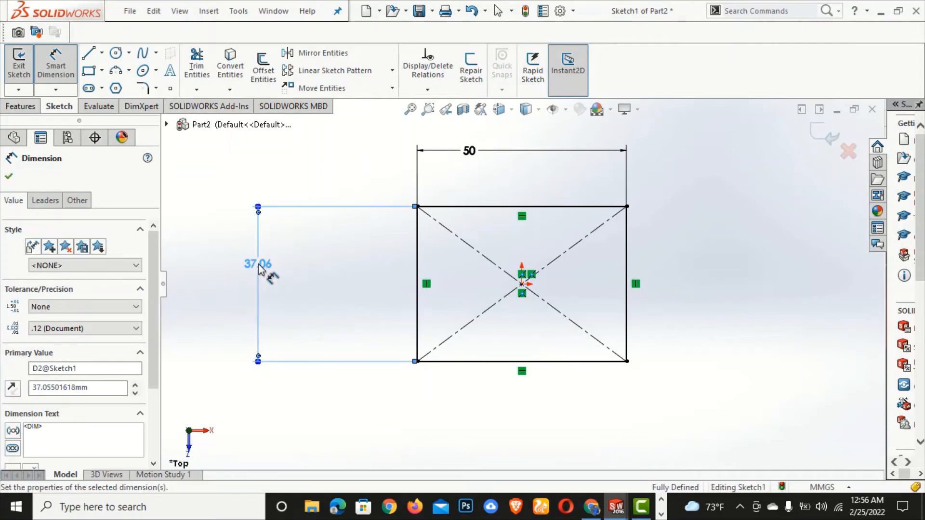
pyautogui.click(8, 177)
# Extrude the dimensioned rectangle as a Blind boss with a depth of 5 mm
pyautogui.click(21, 107)
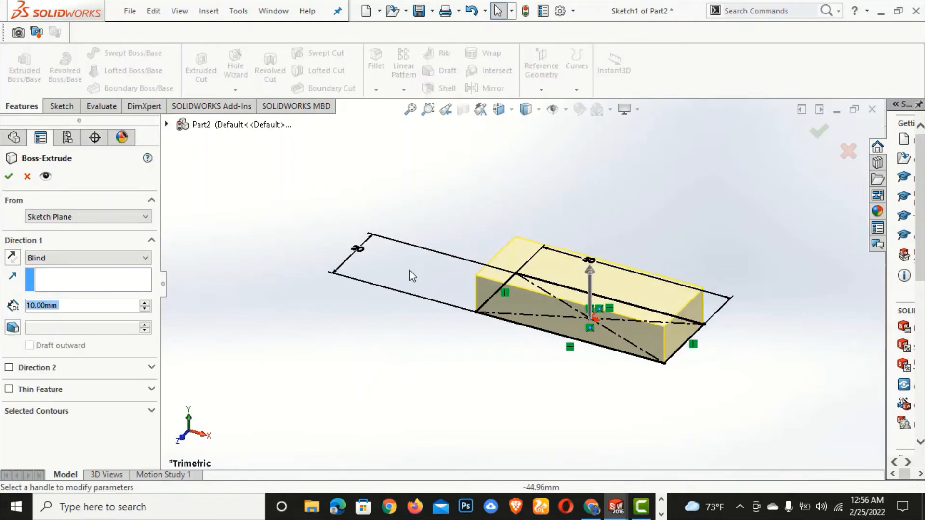
pyautogui.click(144, 309)
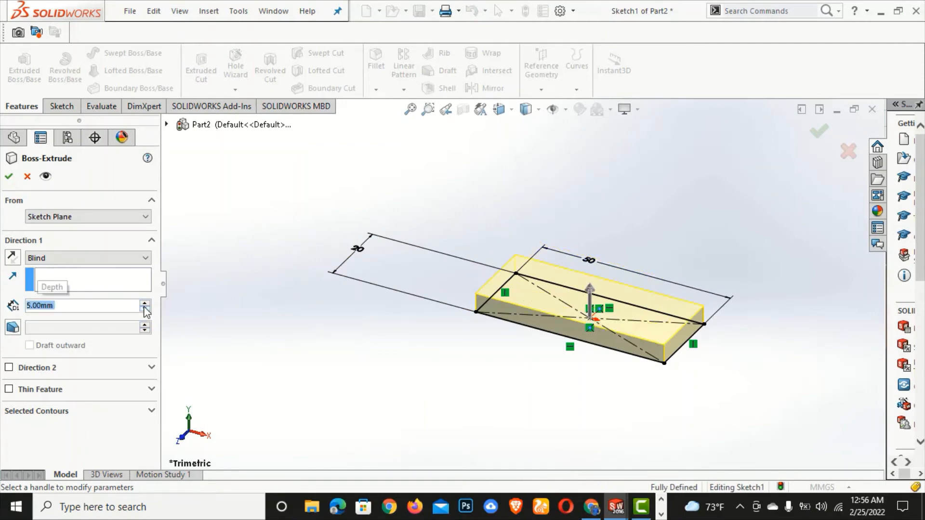
pyautogui.click(9, 176)
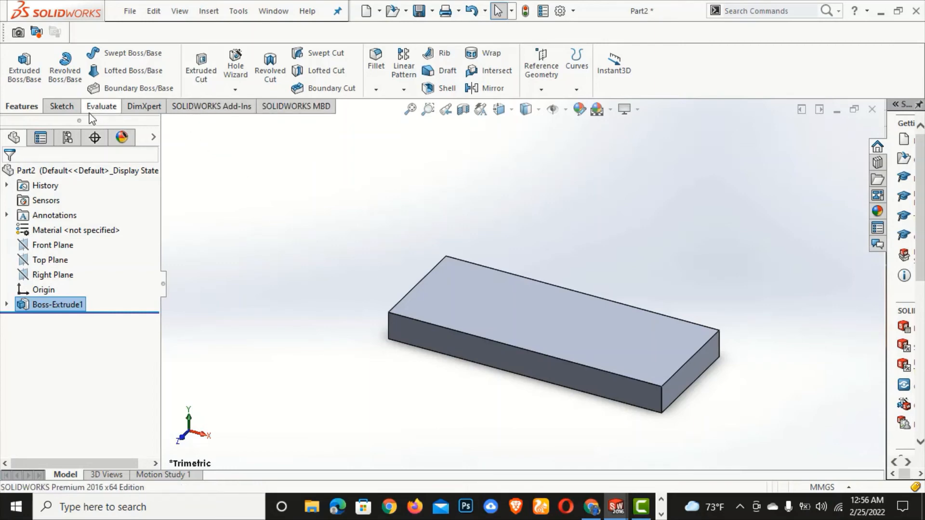
# Sketch a center rectangle about 8 by 6 mm on the block's upper face, centred on the origin
pyautogui.rightClick(605, 351)
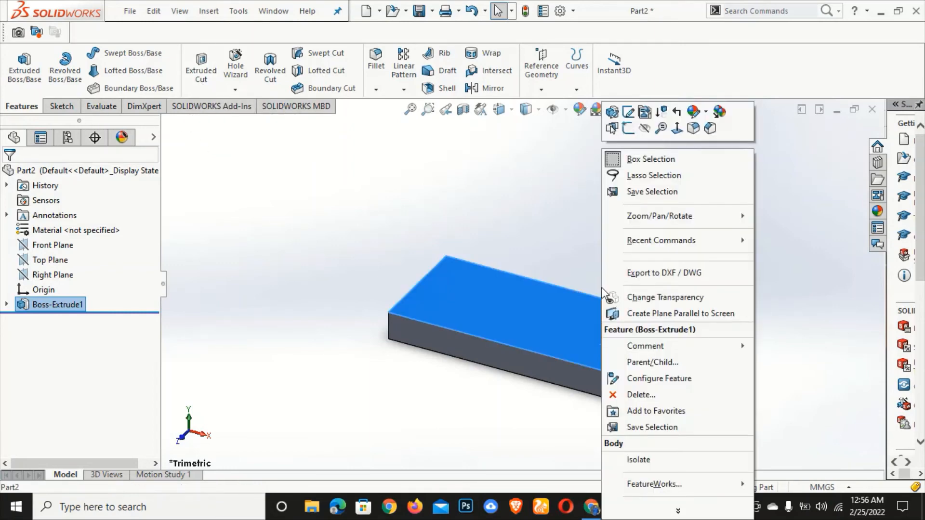
pyautogui.click(628, 128)
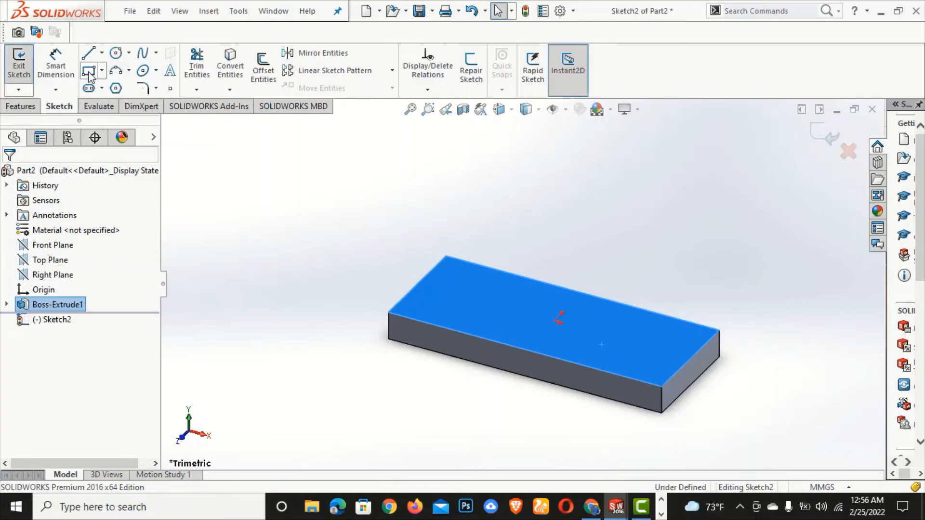
pyautogui.click(554, 321)
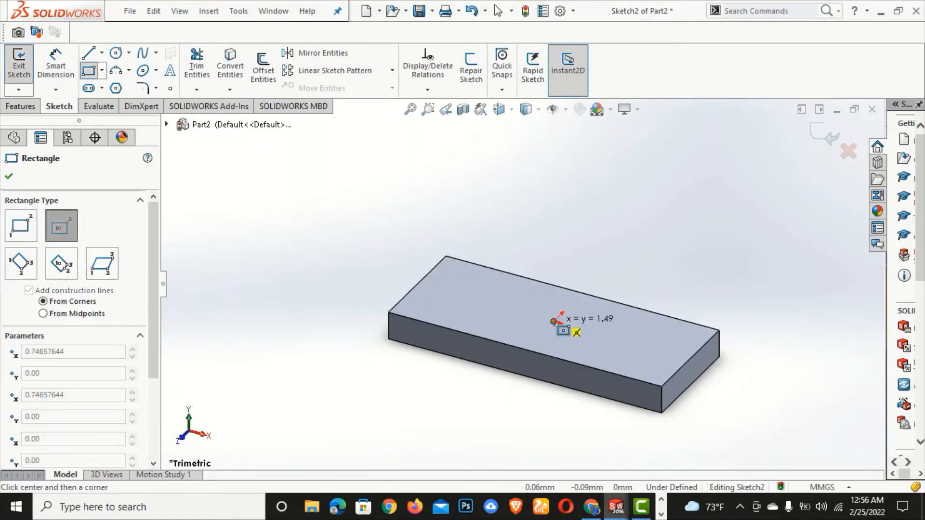
pyautogui.click(588, 320)
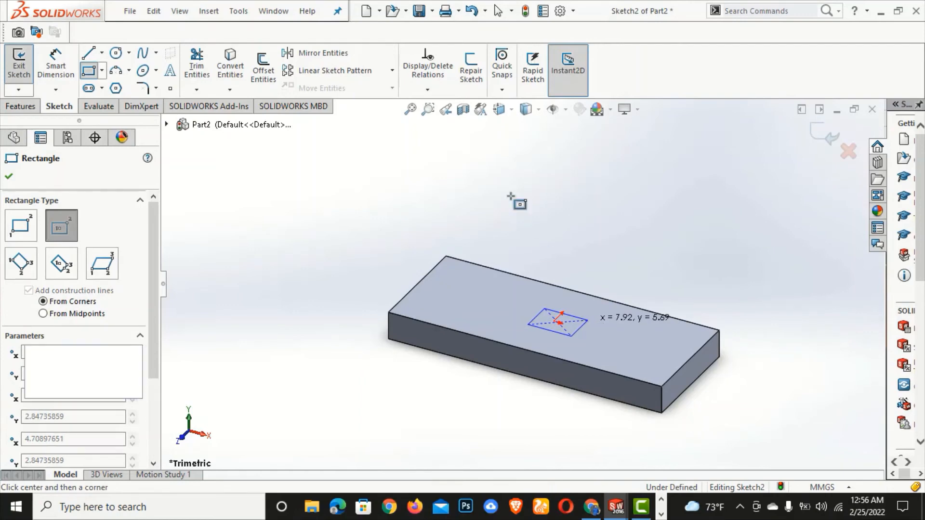
pyautogui.click(10, 177)
# Start an Extruded Cut from the small rectangle with a Blind depth of 15 mm
pyautogui.scroll(-2, 718, 325)
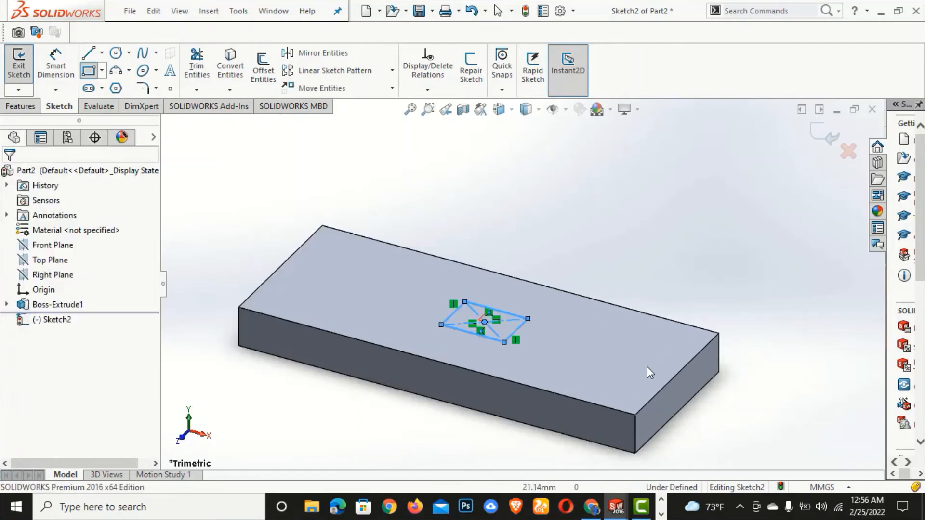
pyautogui.click(21, 106)
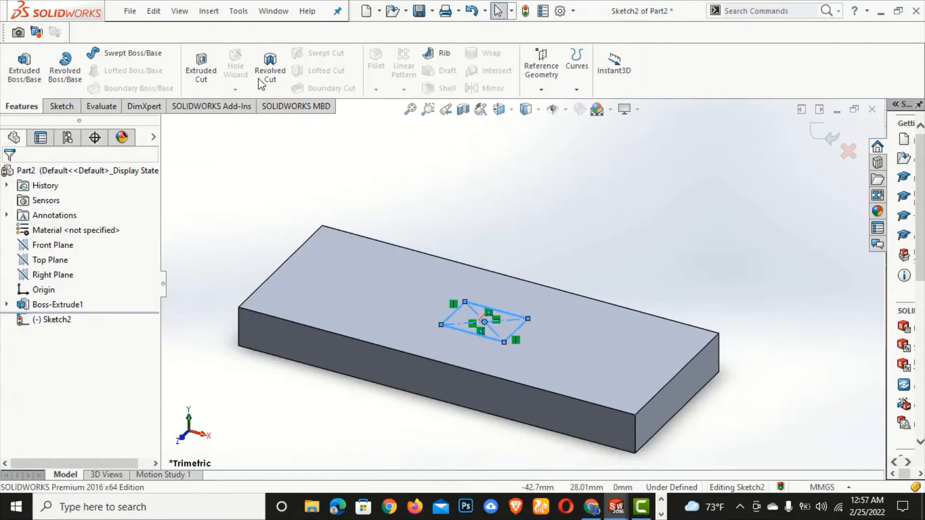
pyautogui.click(201, 70)
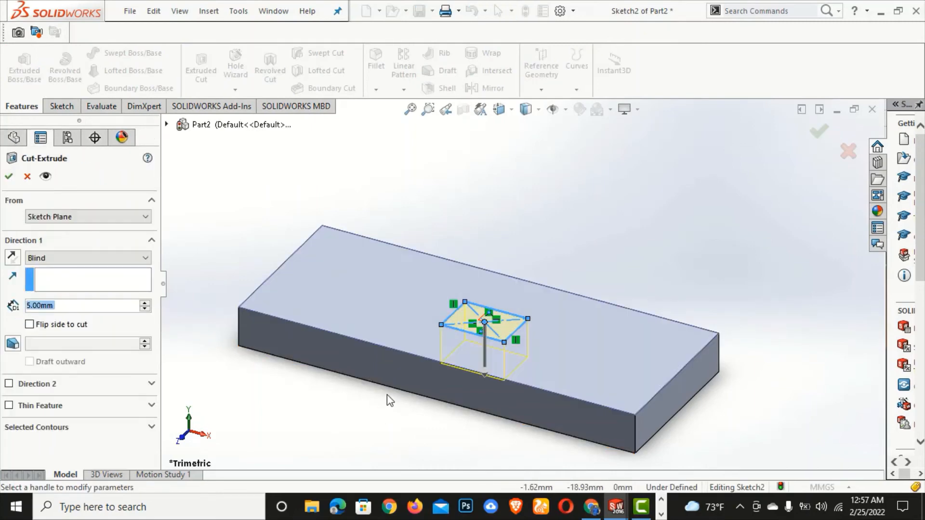
pyautogui.moveTo(386, 353); pyautogui.dragTo(406, 341, button='middle')
pyautogui.click(65, 308)
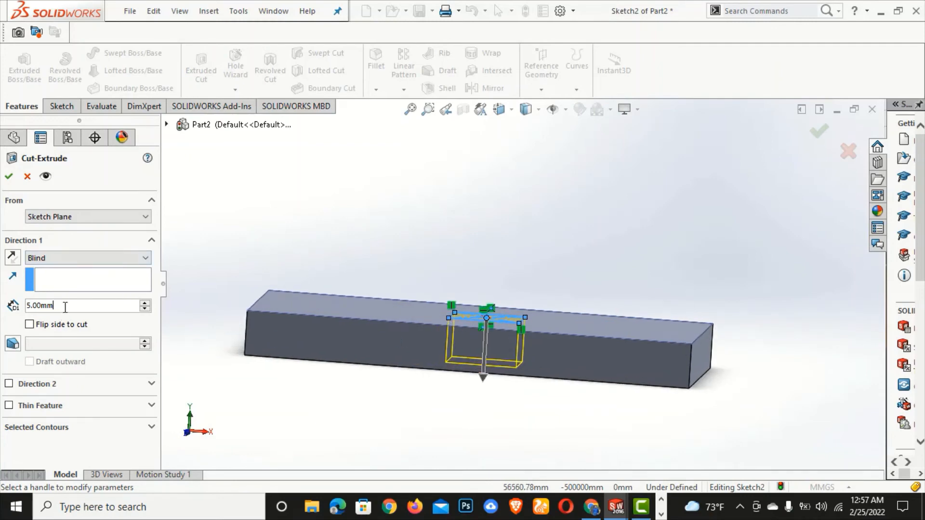
pyautogui.write('15')
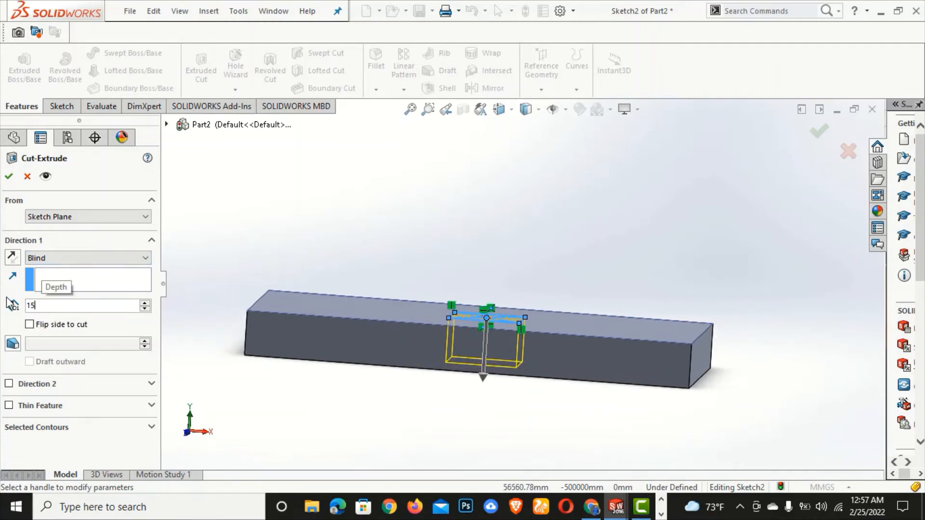
pyautogui.press('Return')
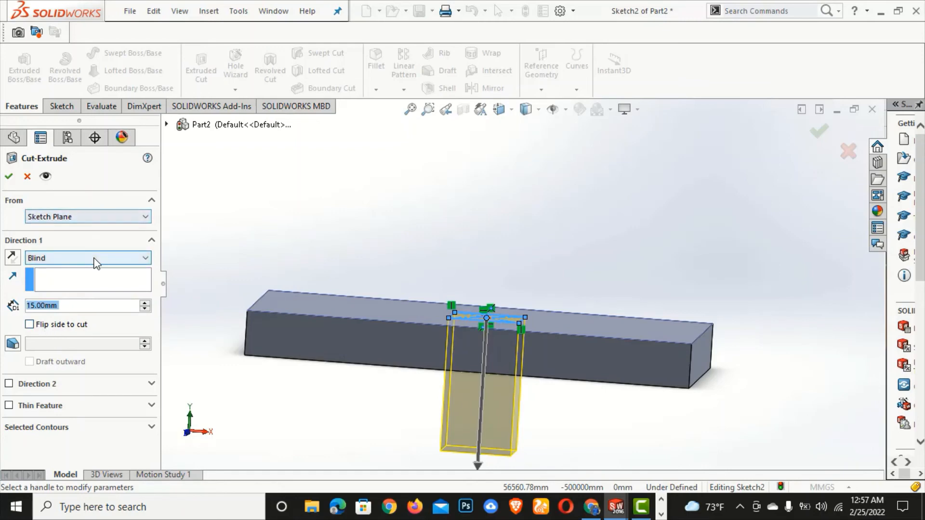
# Change the cut's Direction 1 end condition to Through All
pyautogui.click(77, 259)
pyautogui.click(67, 279)
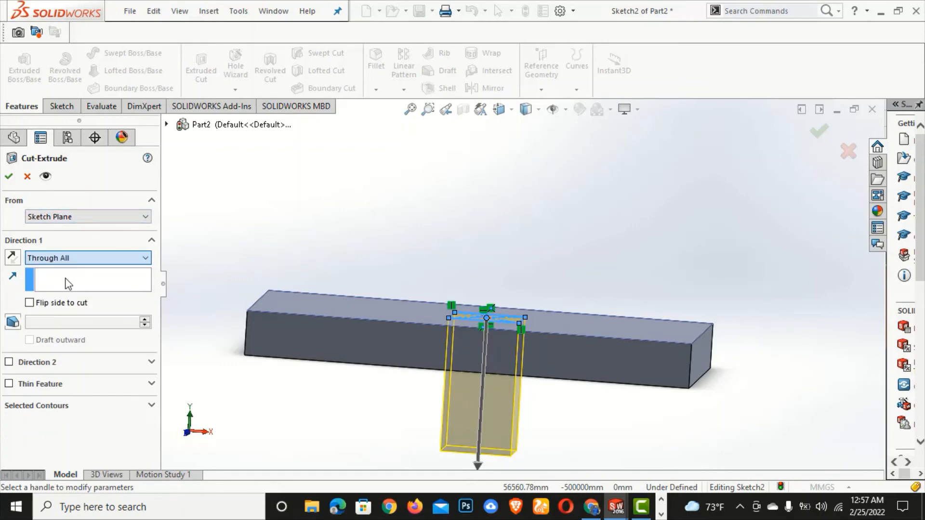
# Add a 30-degree outward draft to the Through All cut and accept the Extruded Cut
pyautogui.moveTo(522, 383)
pyautogui.mouseDown(button='middle')
pyautogui.moveTo(539, 340)
pyautogui.moveTo(523, 355)
pyautogui.moveTo(529, 370)
pyautogui.mouseUp(button='middle')
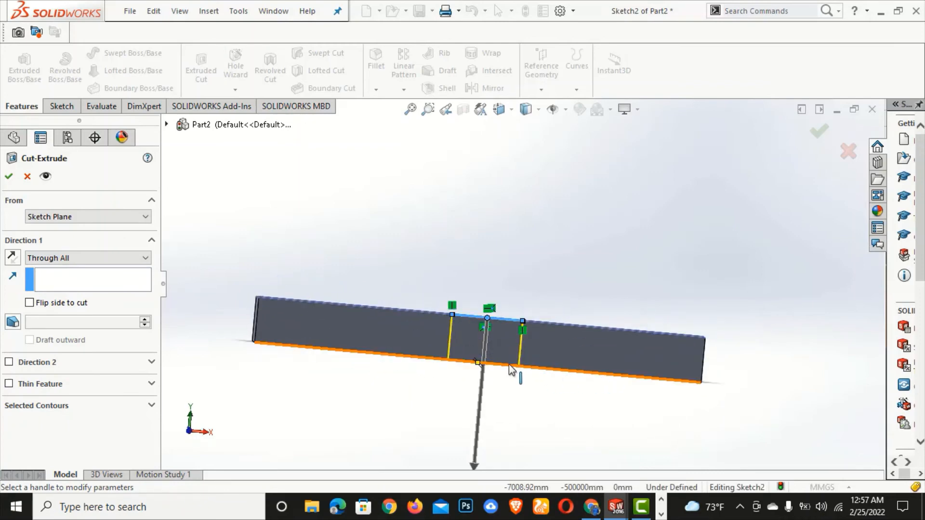
pyautogui.moveTo(483, 264); pyautogui.dragTo(473, 275, button='middle')
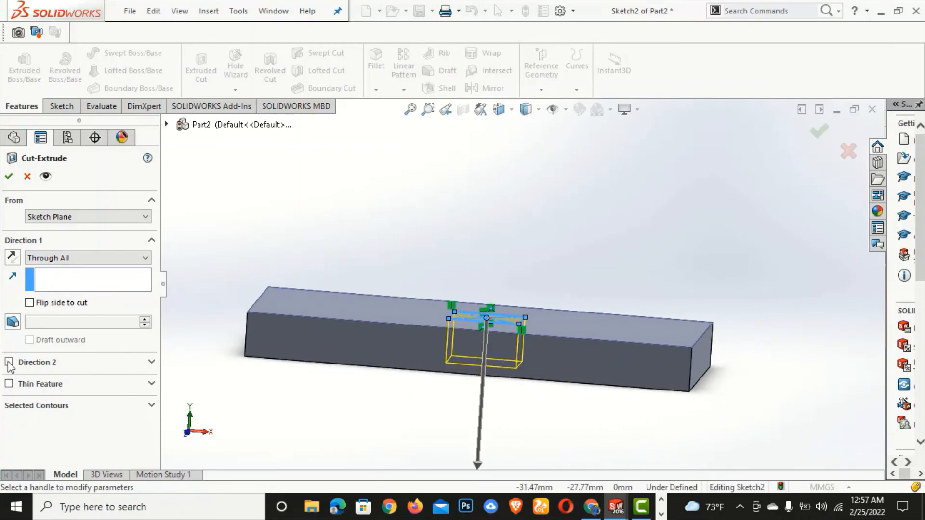
pyautogui.click(13, 322)
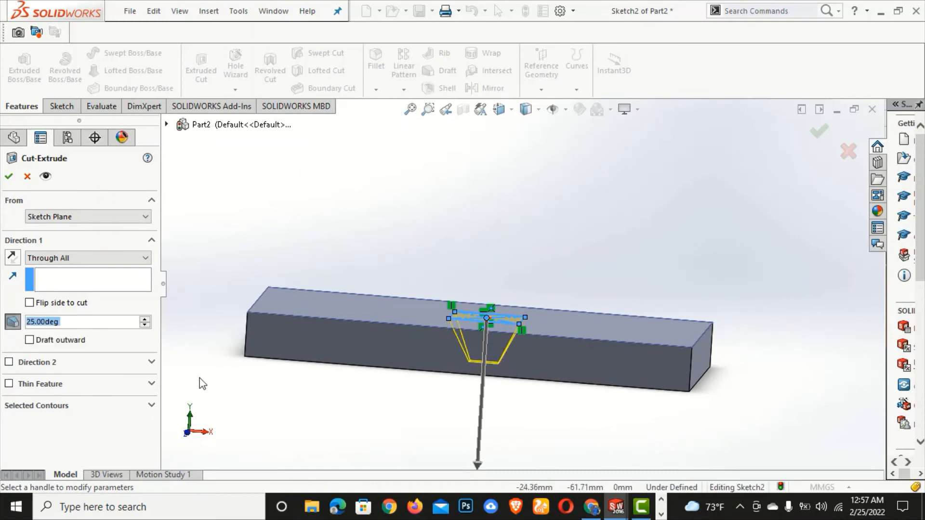
pyautogui.click(144, 320)
pyautogui.click(81, 342)
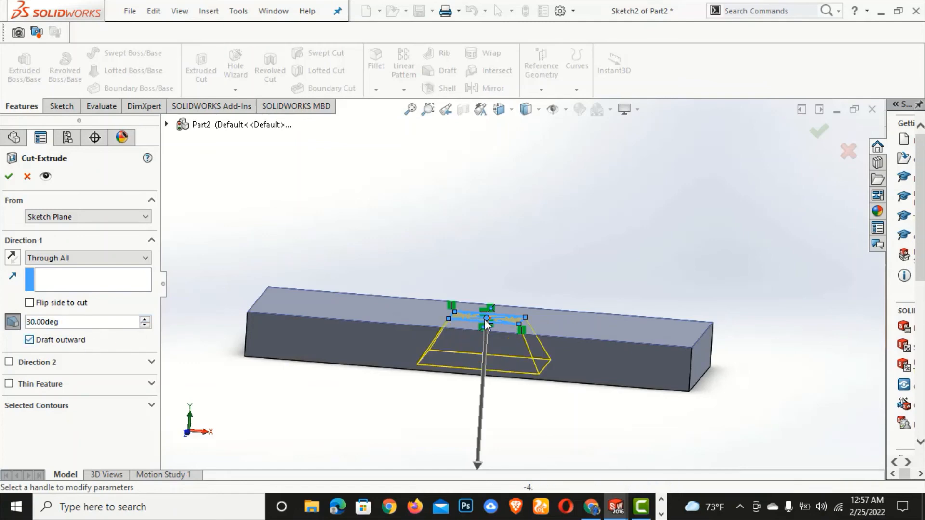
pyautogui.moveTo(521, 380); pyautogui.dragTo(559, 390, button='middle')
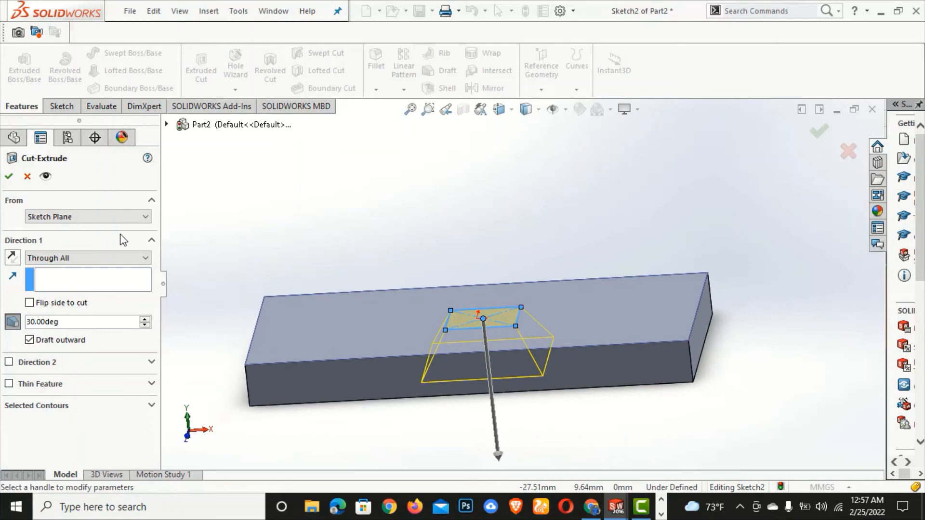
pyautogui.click(6, 178)
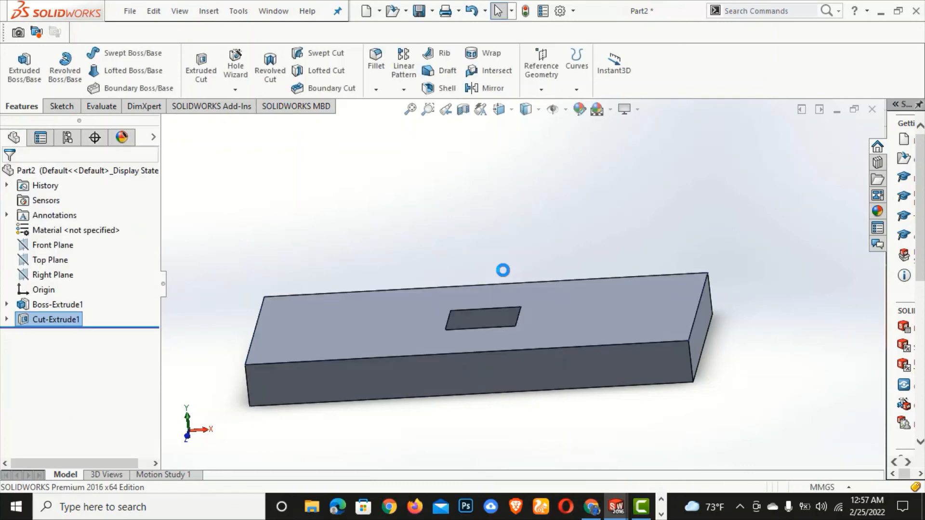
# Sketch a corner rectangle about 8 by 4 mm on the block's upper face, starting at its rear-left corner
pyautogui.moveTo(500, 242); pyautogui.dragTo(496, 136, button='middle')
pyautogui.moveTo(519, 389); pyautogui.dragTo(520, 469, button='middle')
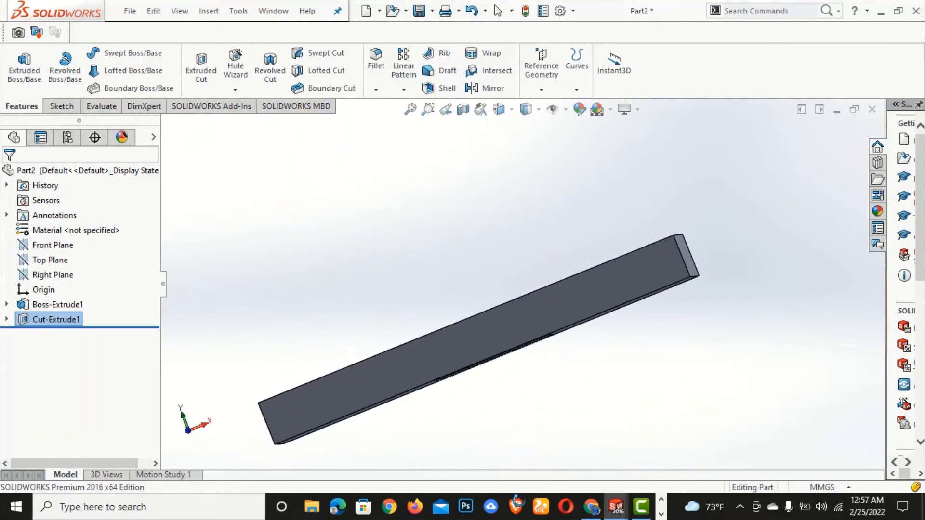
pyautogui.moveTo(419, 259); pyautogui.dragTo(432, 372, button='middle')
pyautogui.scroll(-4, 351, 331)
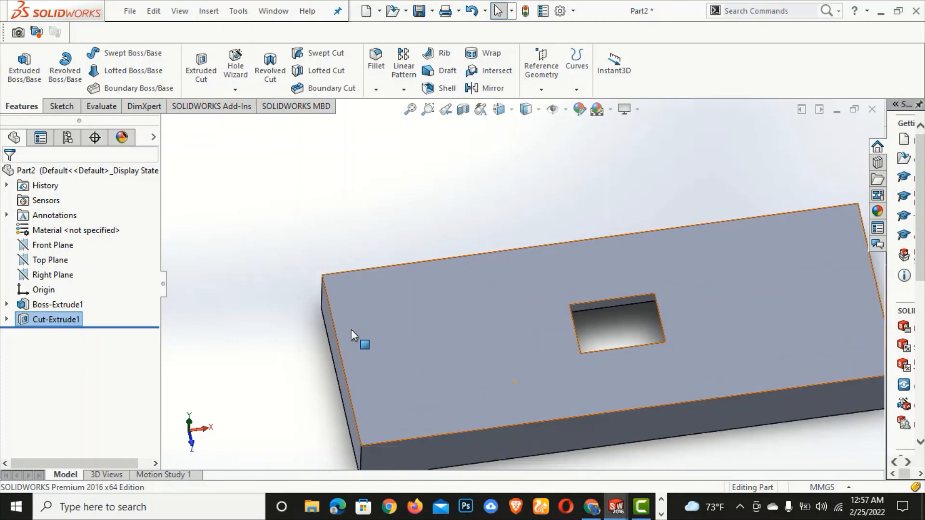
pyautogui.rightClick(351, 328)
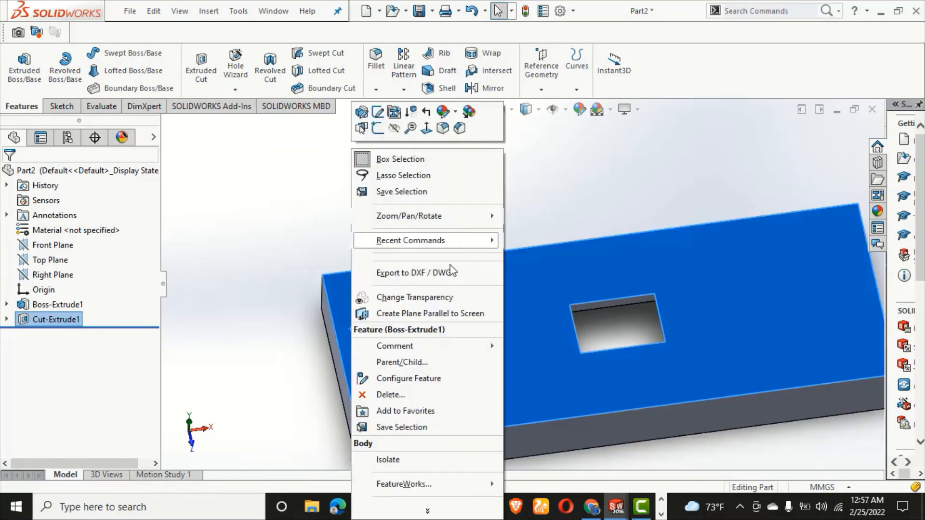
pyautogui.click(377, 128)
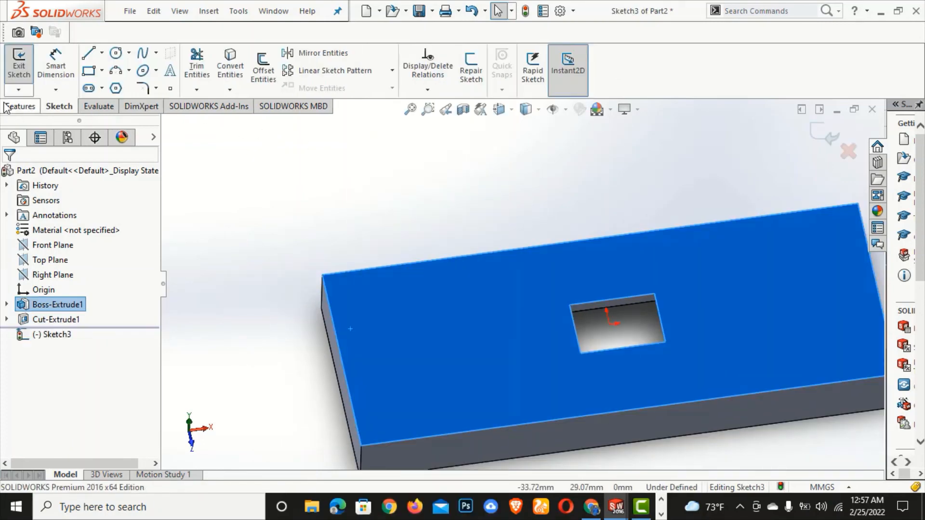
pyautogui.click(324, 228)
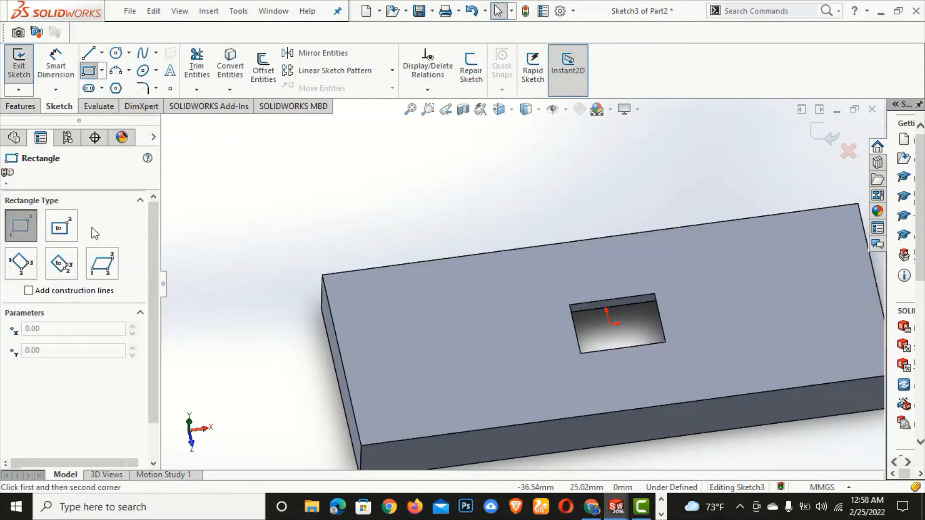
pyautogui.click(322, 275)
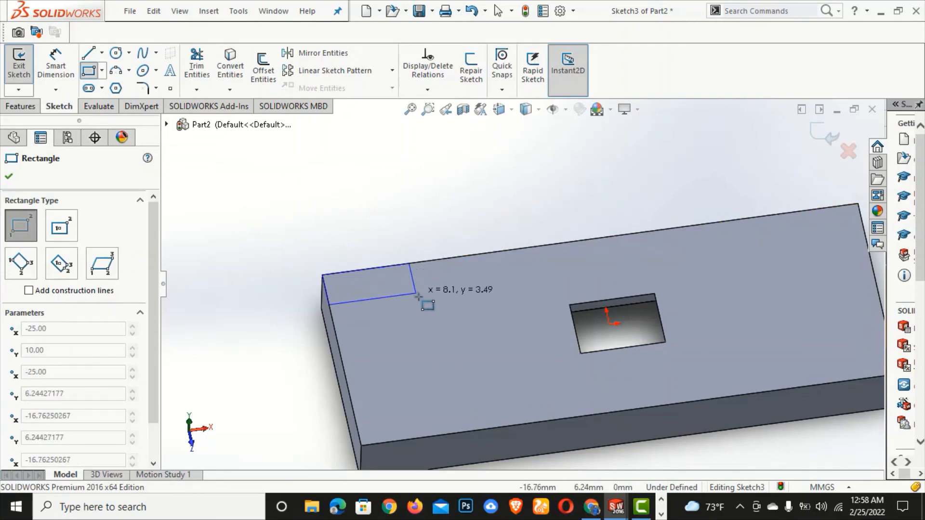
pyautogui.click(421, 299)
pyautogui.click(9, 178)
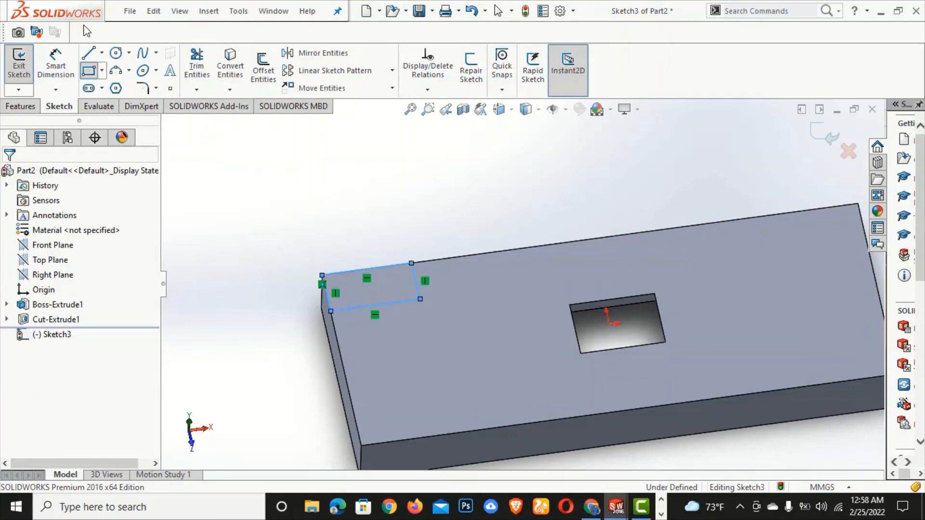
# Extrude the corner rectangle upward as a Blind boss with a depth of 15 mm, merged with the block
pyautogui.click(21, 106)
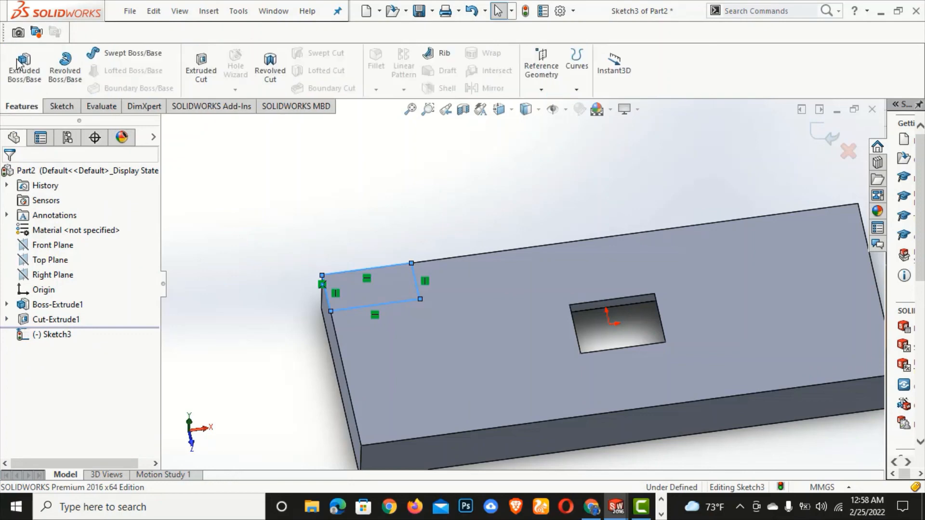
pyautogui.click(18, 61)
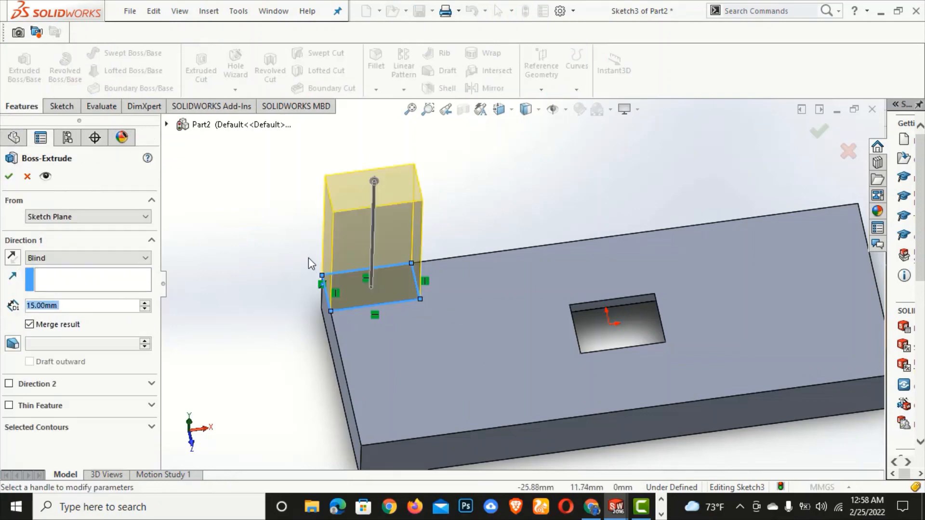
pyautogui.click(9, 177)
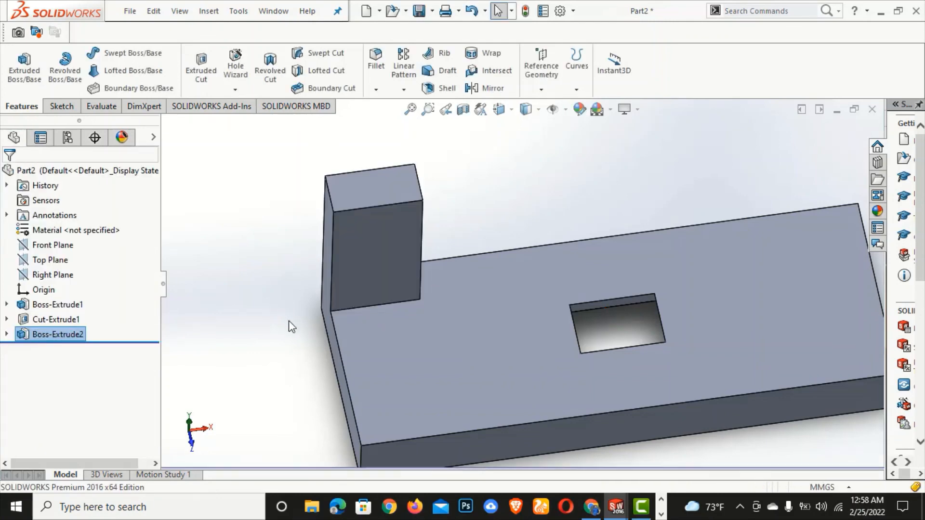
pyautogui.moveTo(289, 322); pyautogui.dragTo(310, 218, button='middle')
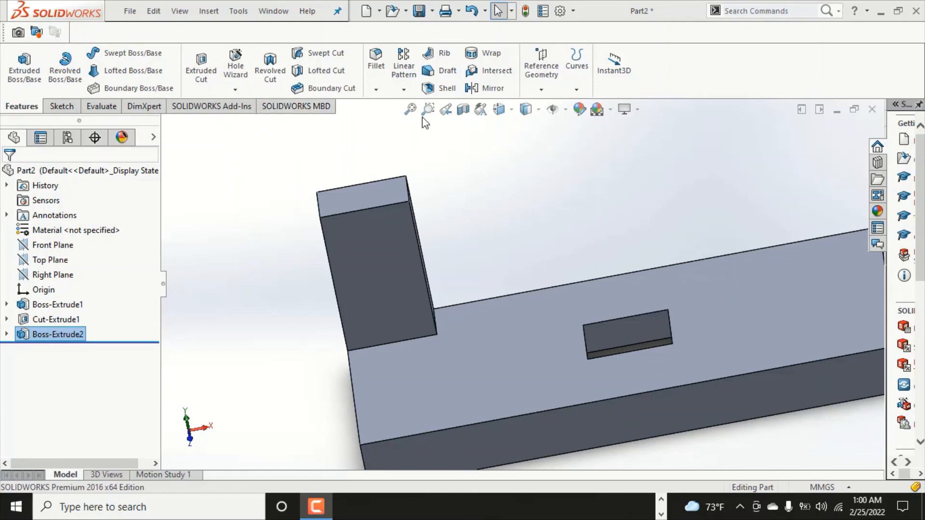
pyautogui.scroll(3, 593, 295)
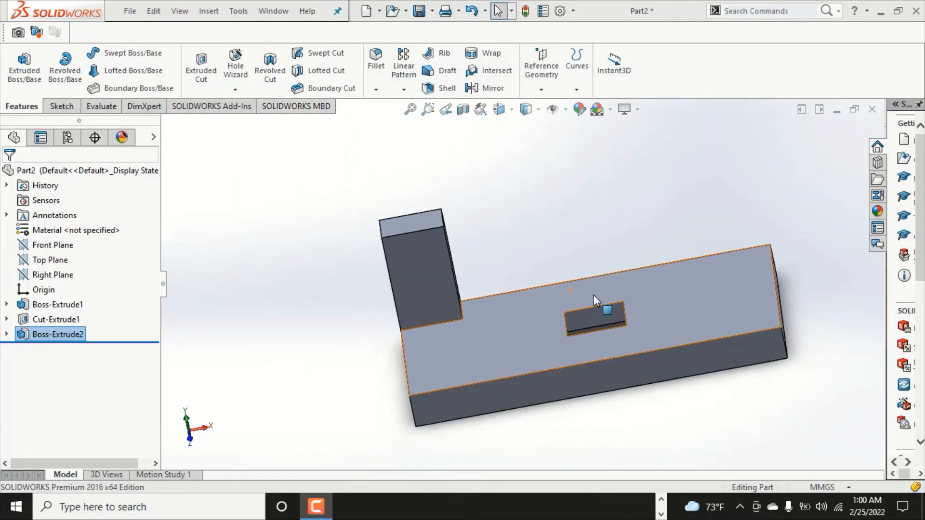